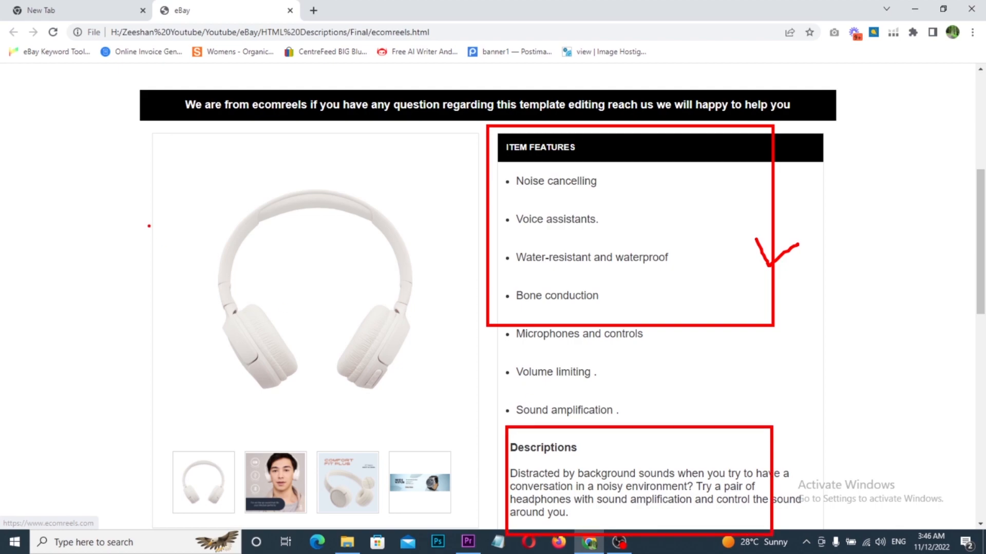
- Outline the product image gallery with a red rectangle and clear the drawn annotations
{"action": "mouse_move", "coordinate": [92, 136]}
{"action": "left_mouse_down"}
{"action": "mouse_move", "coordinate": [380, 433]}
{"action": "mouse_move", "coordinate": [471, 503]}
{"action": "mouse_move", "coordinate": [473, 527]}
{"action": "left_mouse_up"}
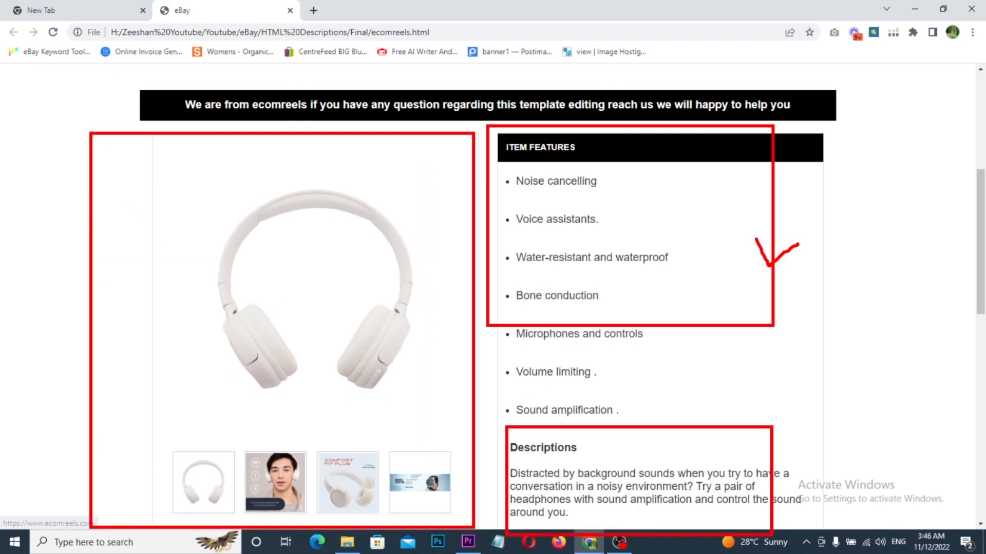
{"action": "left_click_drag", "start_coordinate": [438, 370], "coordinate": [510, 365]}
{"action": "key", "text": "Escape"}
- Preview the headphone gallery by switching between the first, second and third product thumbnails
{"action": "scroll", "coordinate": [344, 373], "scroll_direction": "down", "scroll_amount": 2}
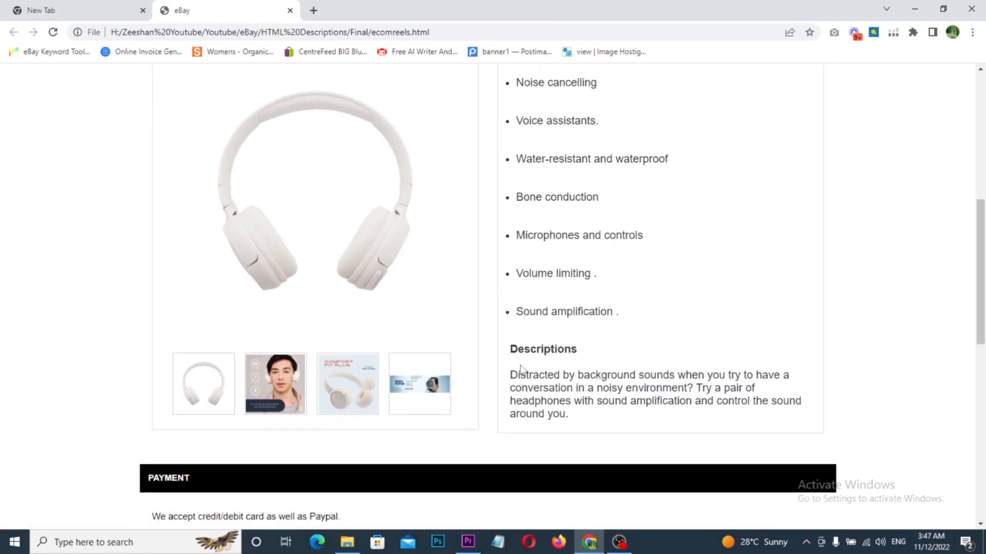
{"action": "left_click", "coordinate": [344, 371]}
{"action": "left_click", "coordinate": [284, 366]}
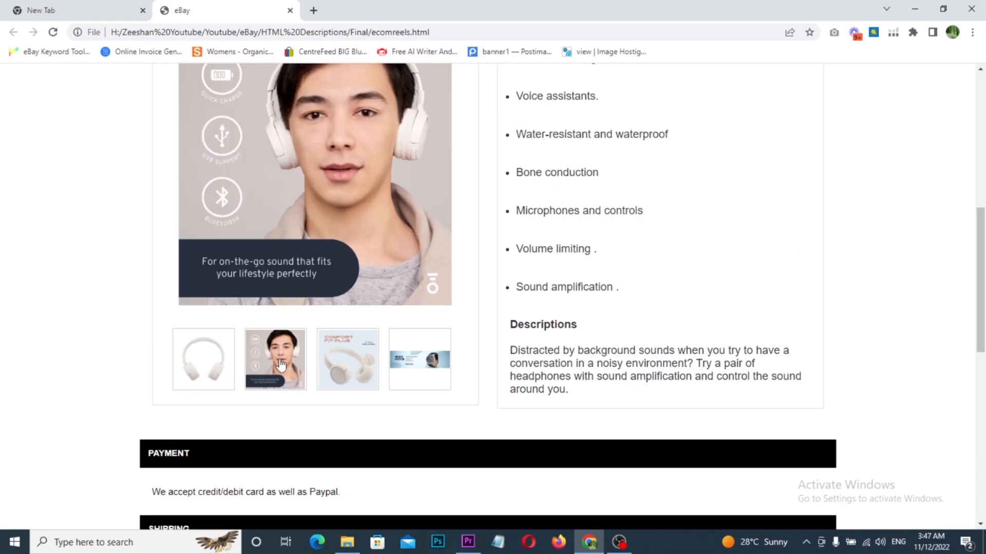
{"action": "left_click", "coordinate": [210, 365]}
{"action": "scroll", "coordinate": [210, 366], "scroll_direction": "up", "scroll_amount": 1}
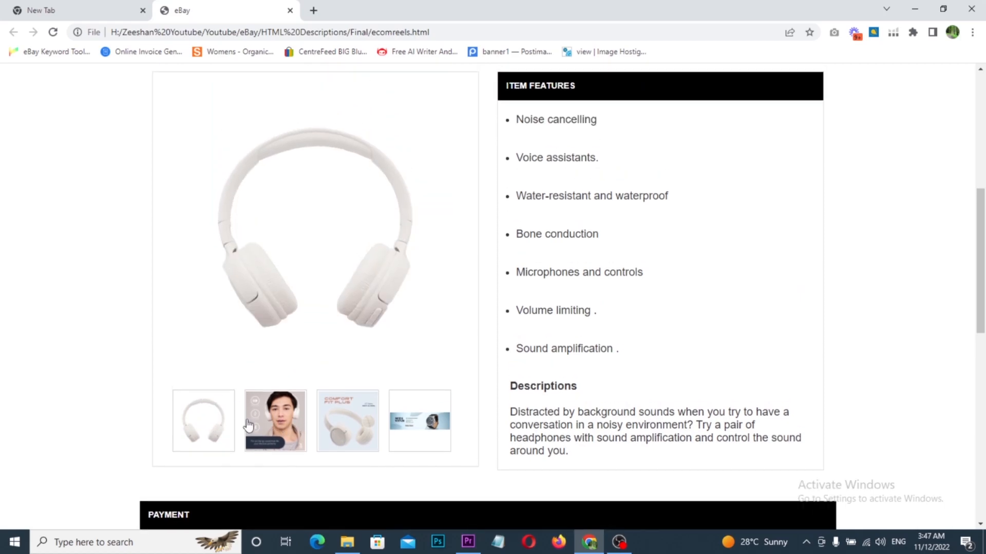
{"action": "left_click", "coordinate": [288, 422]}
{"action": "left_click", "coordinate": [340, 430]}
{"action": "left_click", "coordinate": [288, 429]}
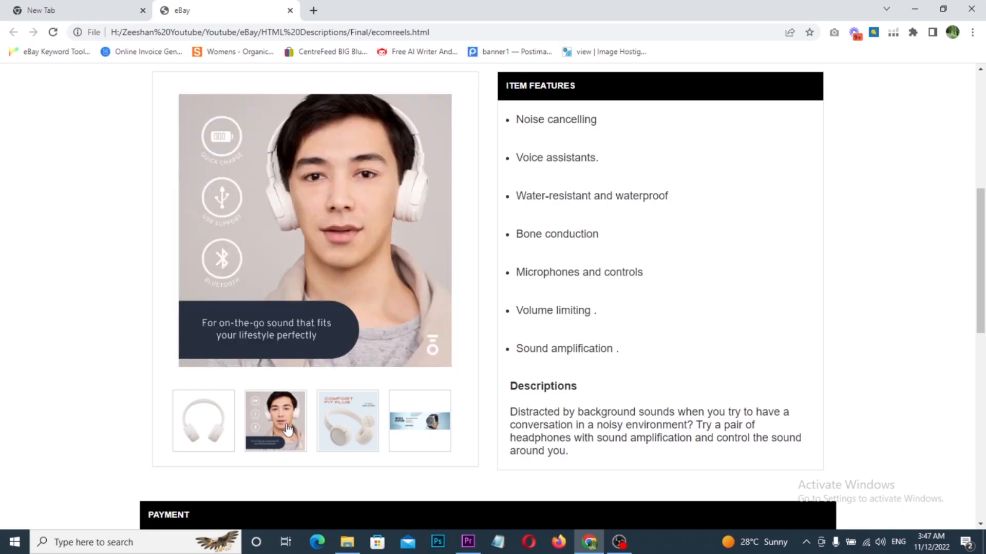
- Review the Payment, Shipping, Returns and About Us sections and outline them with a red rectangle
{"action": "scroll", "coordinate": [288, 429], "scroll_direction": "up", "scroll_amount": 2}
{"action": "scroll", "coordinate": [142, 331], "scroll_direction": "down", "scroll_amount": 3}
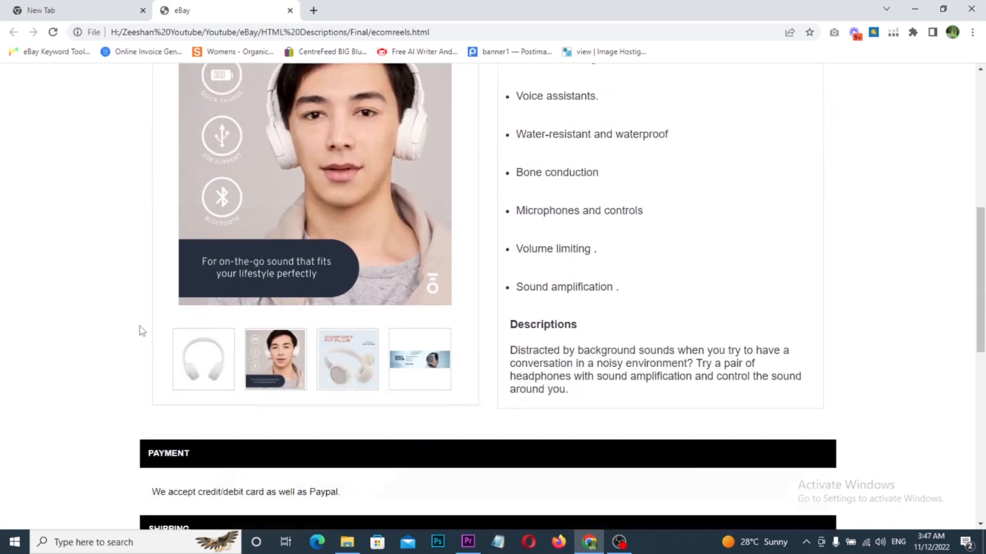
{"action": "scroll", "coordinate": [126, 327], "scroll_direction": "down", "scroll_amount": 3}
{"action": "scroll", "coordinate": [125, 327], "scroll_direction": "down", "scroll_amount": 2}
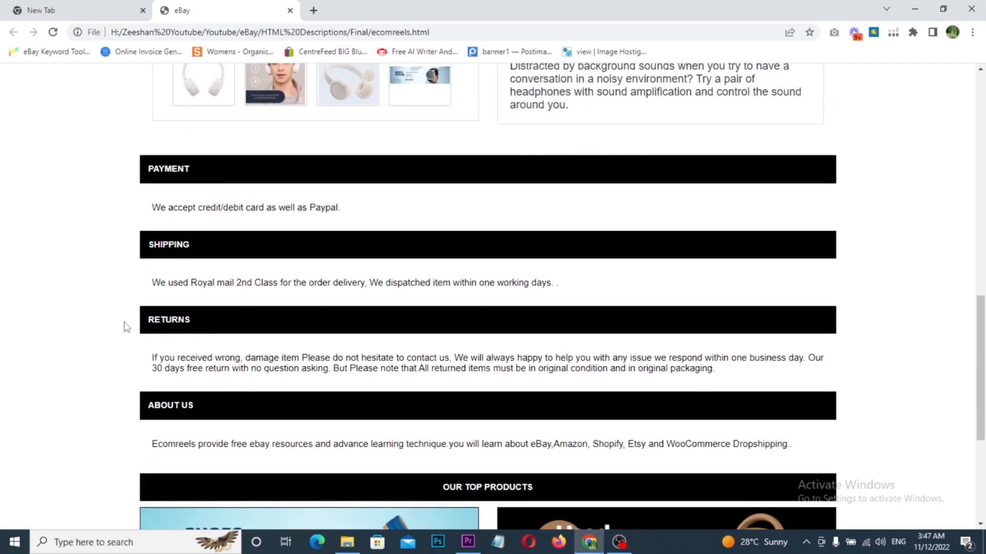
{"action": "mouse_move", "coordinate": [81, 116]}
{"action": "left_mouse_down"}
{"action": "mouse_move", "coordinate": [725, 396]}
{"action": "mouse_move", "coordinate": [825, 418]}
{"action": "left_mouse_up"}
{"action": "scroll", "coordinate": [146, 253], "scroll_direction": "down", "scroll_amount": 4}
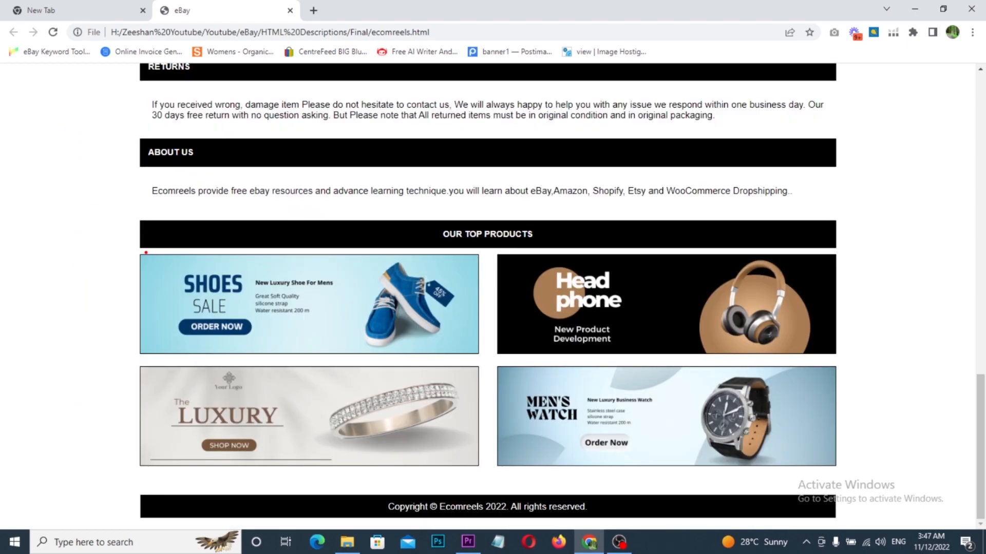
- Outline the Our Top Products section in red and add check marks on its product banners
{"action": "left_click_drag", "start_coordinate": [131, 211], "coordinate": [771, 508]}
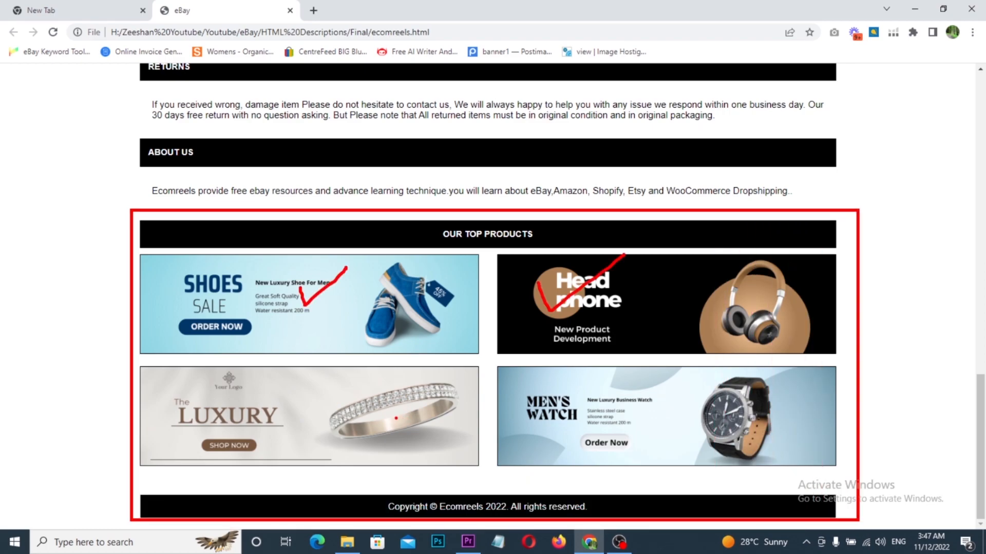
{"action": "left_click_drag", "start_coordinate": [396, 419], "coordinate": [438, 403]}
{"action": "mouse_move", "coordinate": [114, 174]}
{"action": "left_mouse_down"}
{"action": "mouse_move", "coordinate": [665, 308]}
{"action": "mouse_move", "coordinate": [889, 334]}
{"action": "left_mouse_up"}
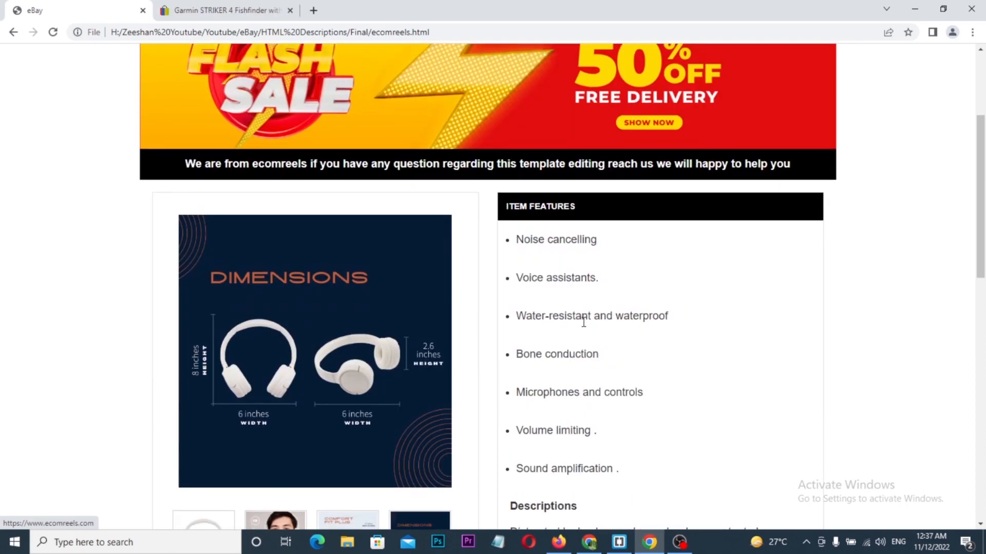
- Take the browser window out of full size and narrow it to tablet width over the code editor
{"action": "scroll", "coordinate": [535, 323], "scroll_direction": "up", "scroll_amount": 3}
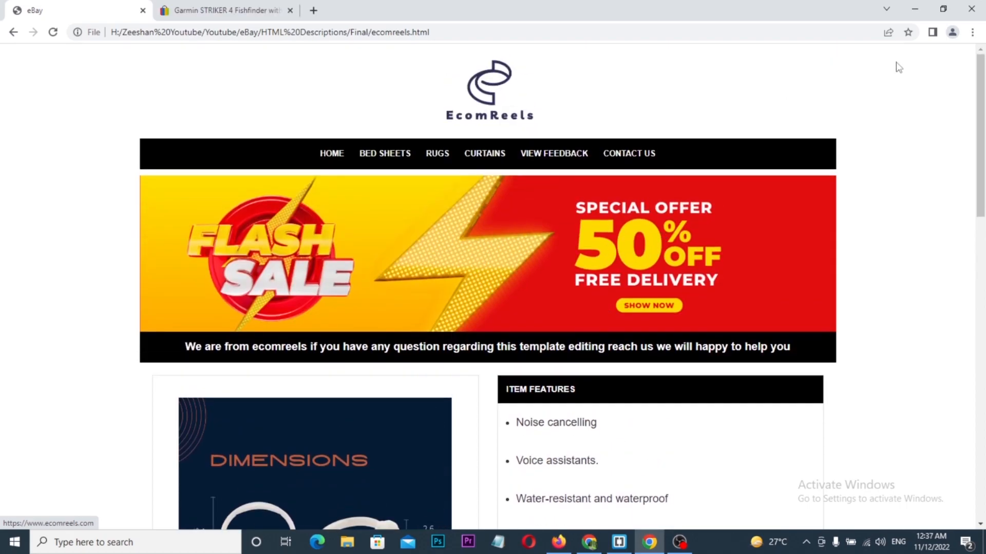
{"action": "left_click", "coordinate": [941, 13]}
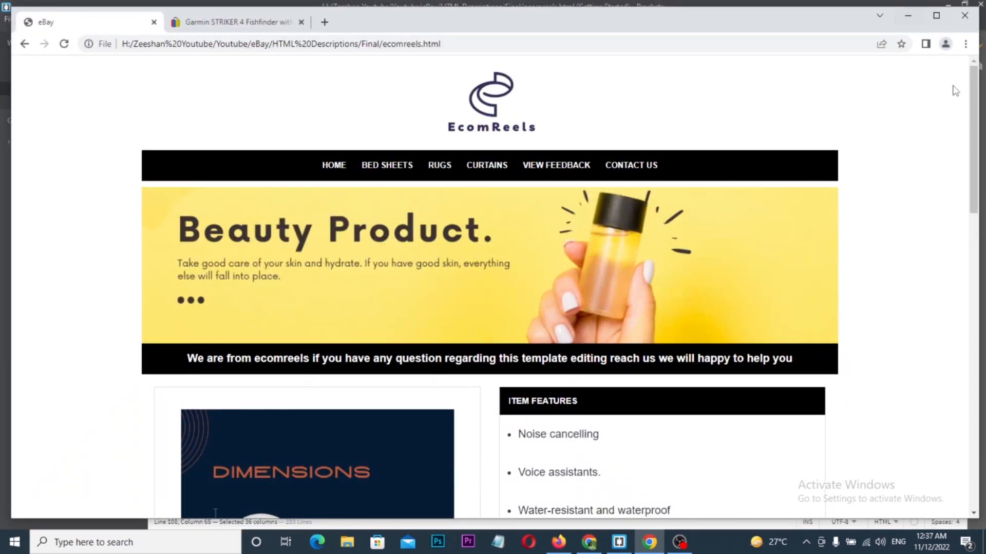
{"action": "left_click_drag", "start_coordinate": [978, 104], "coordinate": [837, 115]}
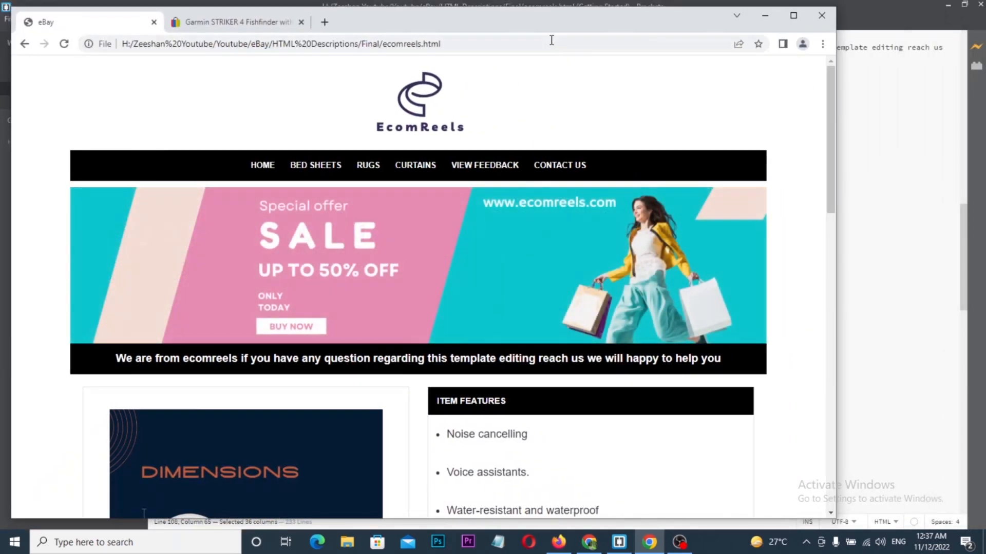
{"action": "left_click_drag", "start_coordinate": [548, 26], "coordinate": [587, 23]}
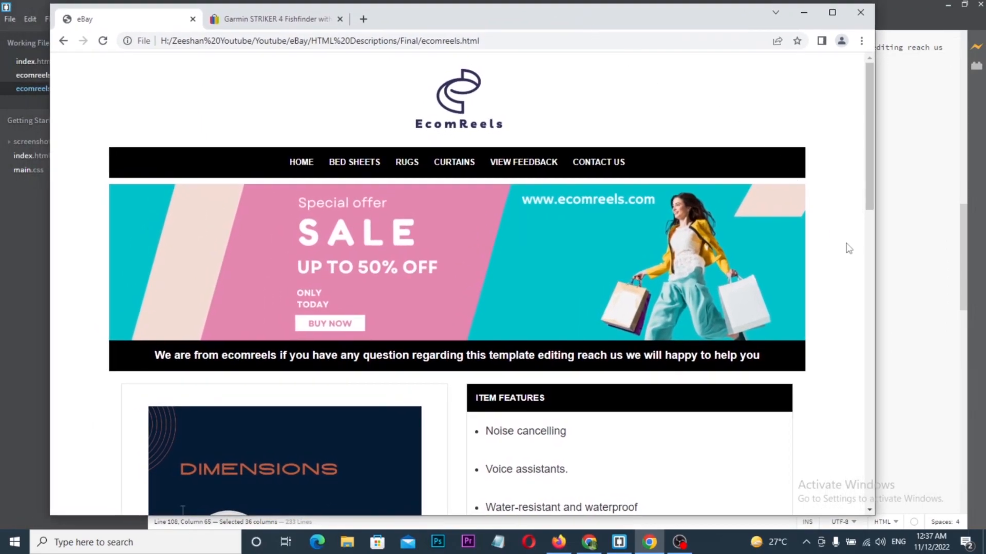
{"action": "left_click_drag", "start_coordinate": [873, 259], "coordinate": [574, 242]}
{"action": "left_click_drag", "start_coordinate": [409, 17], "coordinate": [590, 20]}
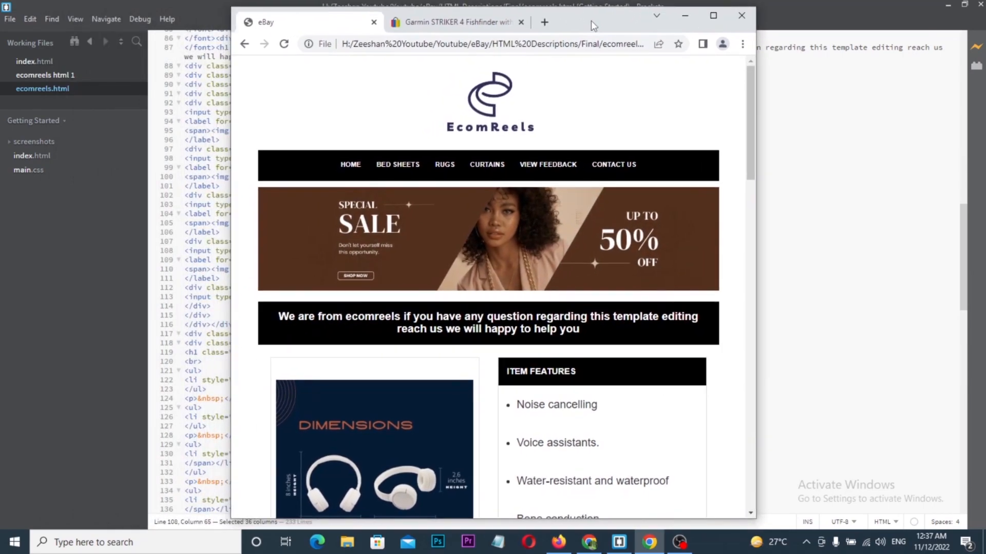
- Examine the tablet-width template from its header to the top-product banners and return to the page start
{"action": "scroll", "coordinate": [615, 250], "scroll_direction": "down", "scroll_amount": 20}
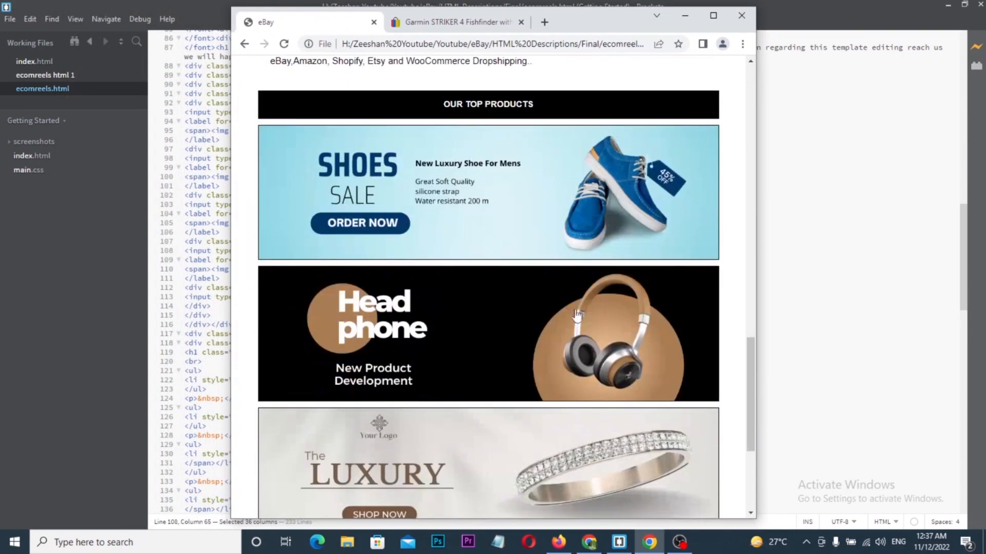
{"action": "scroll", "coordinate": [574, 317], "scroll_direction": "up", "scroll_amount": 15}
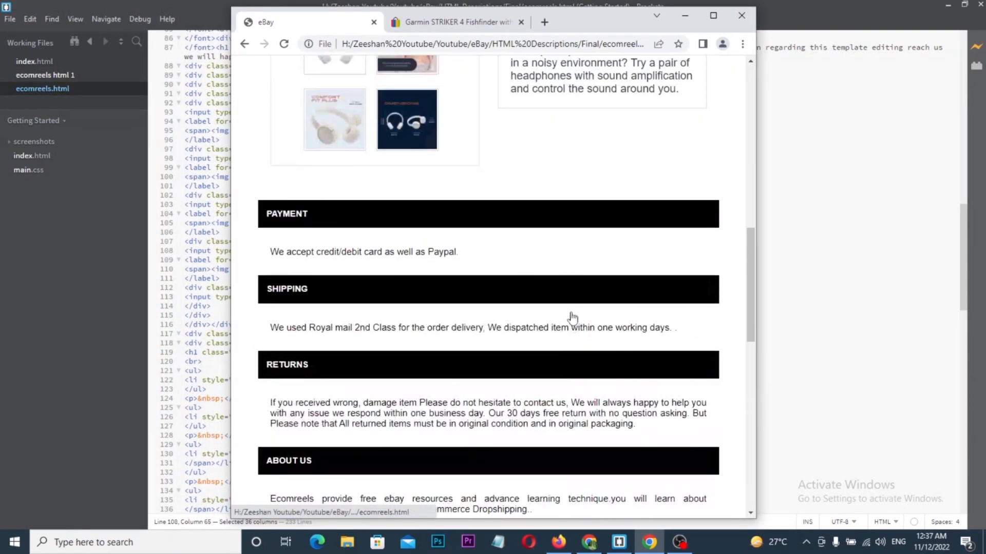
{"action": "scroll", "coordinate": [573, 316], "scroll_direction": "up", "scroll_amount": 8}
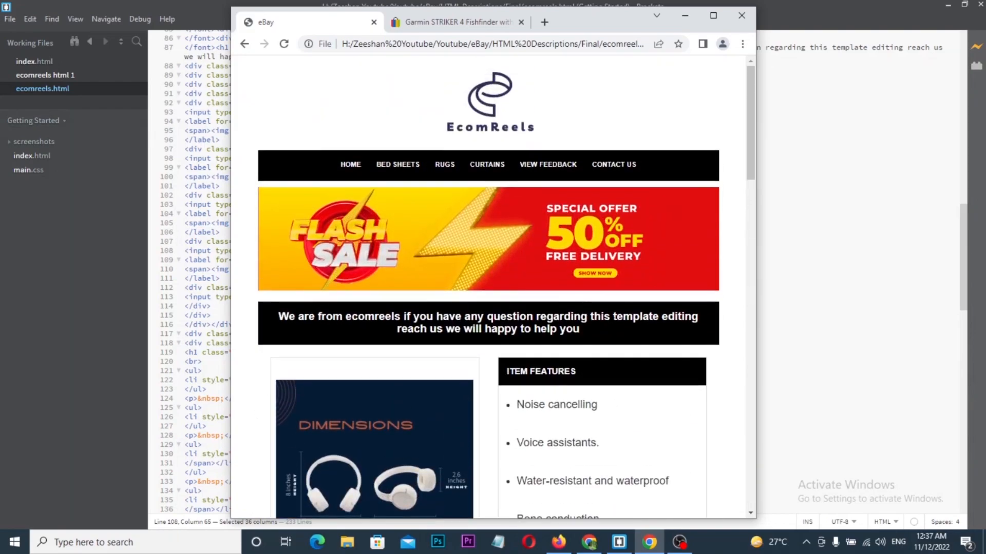
{"action": "scroll", "coordinate": [735, 303], "scroll_direction": "down", "scroll_amount": 12}
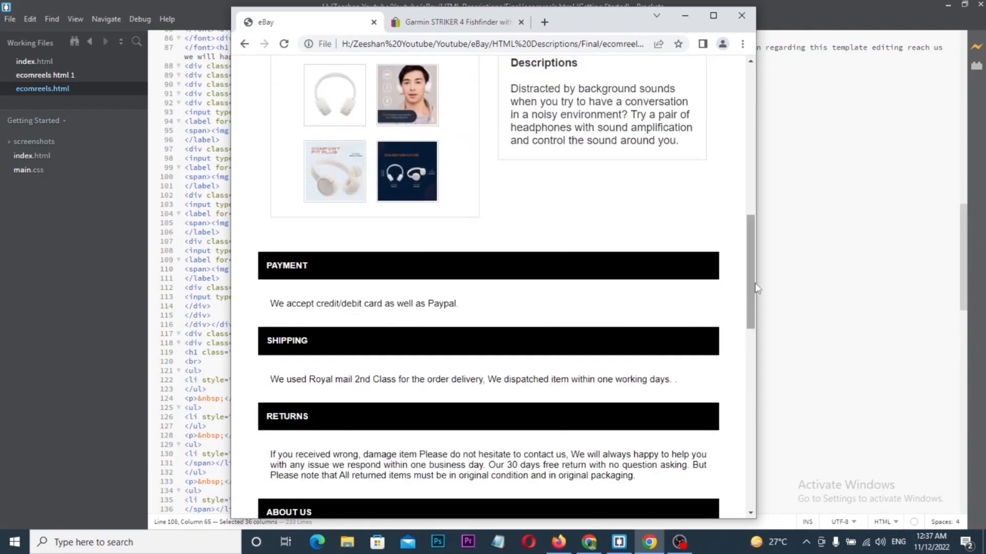
{"action": "scroll", "coordinate": [738, 302], "scroll_direction": "up", "scroll_amount": 9}
{"action": "scroll", "coordinate": [738, 302], "scroll_direction": "up", "scroll_amount": 3}
- Narrow the browser window to mobile width, and expand and collapse the template's mobile menu
{"action": "left_click_drag", "start_coordinate": [757, 284], "coordinate": [502, 278]}
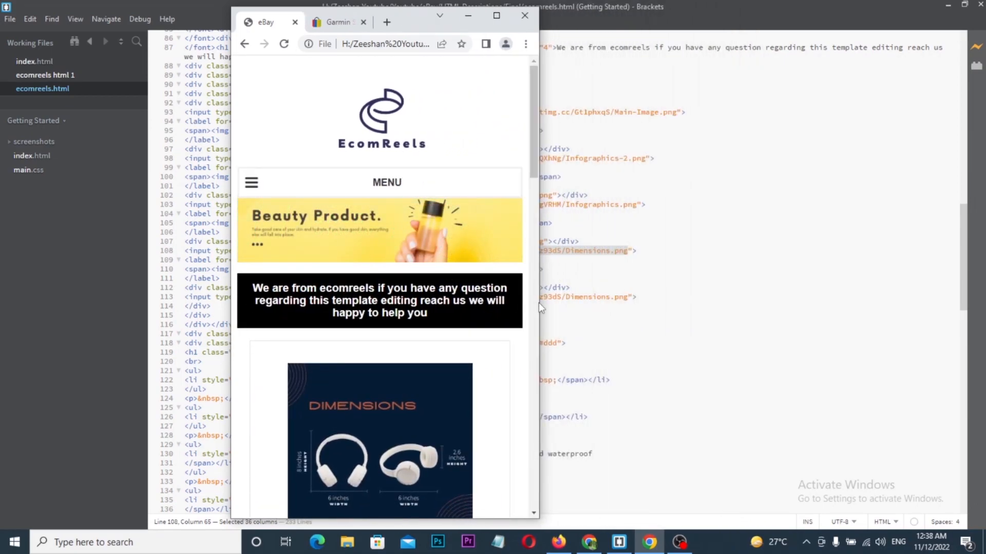
{"action": "left_click", "coordinate": [250, 183]}
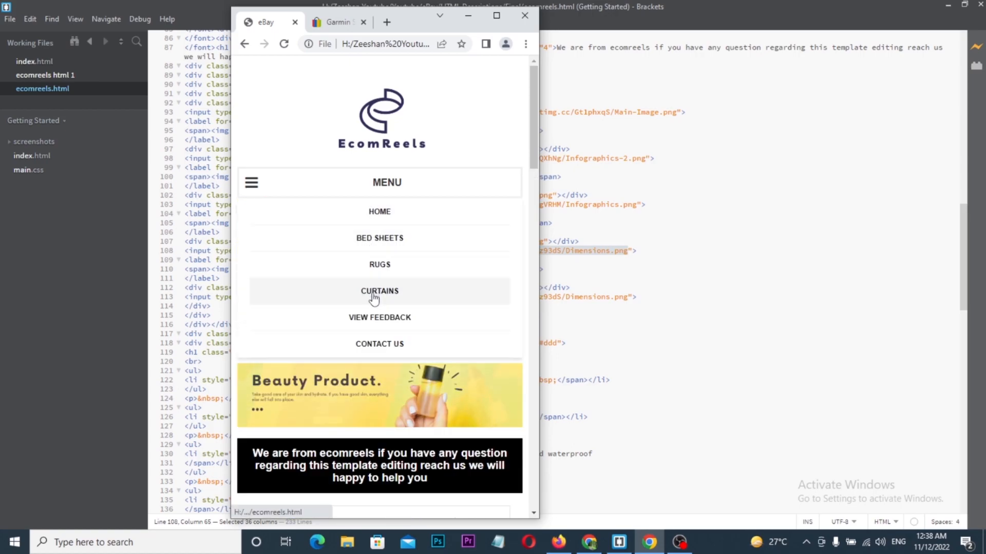
{"action": "left_click", "coordinate": [251, 185]}
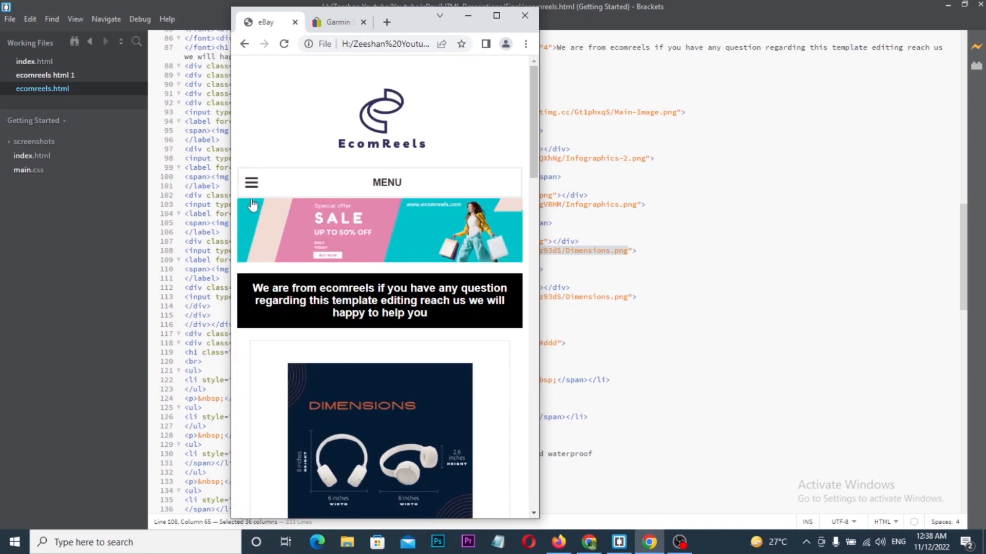
- Examine the mobile layout's gallery thumbnails, item details, policy sections and stacked top-product banners
{"action": "scroll", "coordinate": [334, 232], "scroll_direction": "down", "scroll_amount": 6}
{"action": "left_click", "coordinate": [406, 283]}
{"action": "left_click", "coordinate": [445, 287]}
{"action": "scroll", "coordinate": [445, 287], "scroll_direction": "down", "scroll_amount": 1}
{"action": "scroll", "coordinate": [445, 287], "scroll_direction": "down", "scroll_amount": 8}
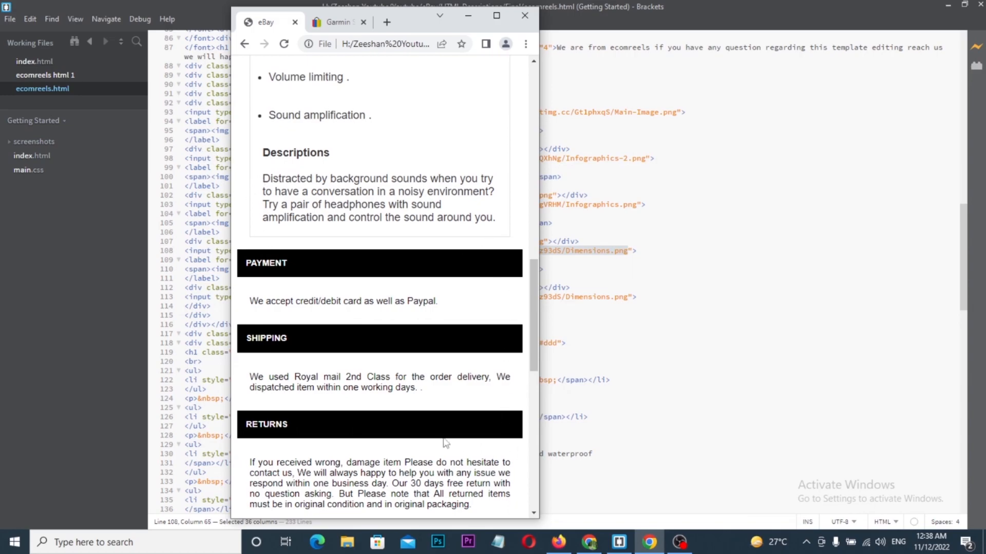
{"action": "scroll", "coordinate": [466, 445], "scroll_direction": "down", "scroll_amount": 10}
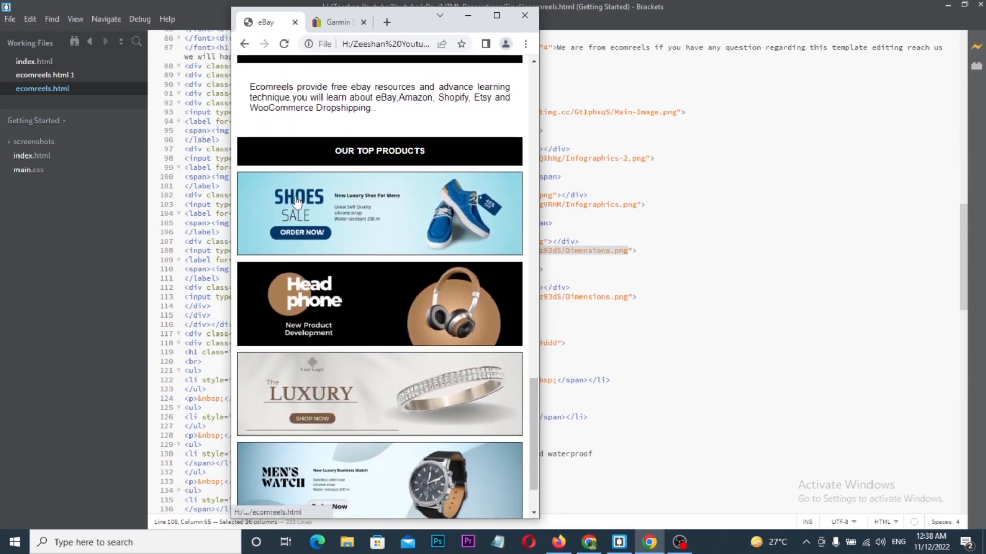
{"action": "scroll", "coordinate": [349, 218], "scroll_direction": "down", "scroll_amount": 2}
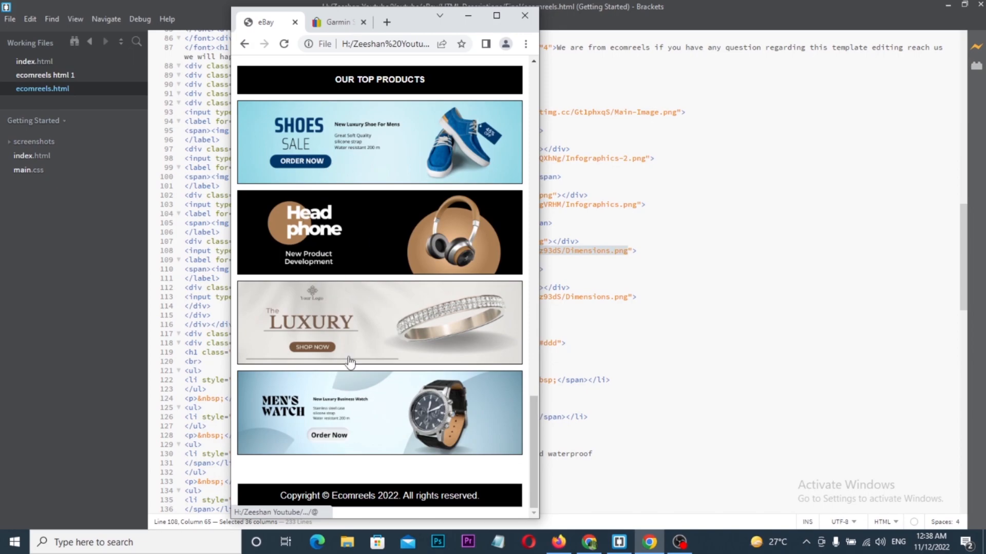
{"action": "scroll", "coordinate": [394, 400], "scroll_direction": "up", "scroll_amount": 15}
{"action": "scroll", "coordinate": [393, 399], "scroll_direction": "up", "scroll_amount": 6}
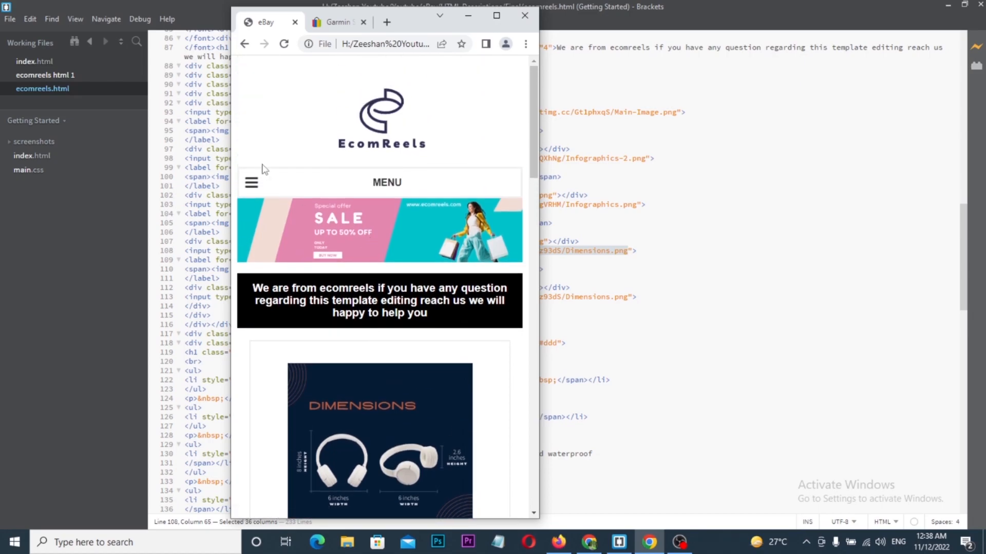
- Toggle the mobile menu once more and recheck the item features and policy sections in the mobile layout
{"action": "left_click", "coordinate": [252, 184]}
{"action": "scroll", "coordinate": [314, 318], "scroll_direction": "down", "scroll_amount": 10}
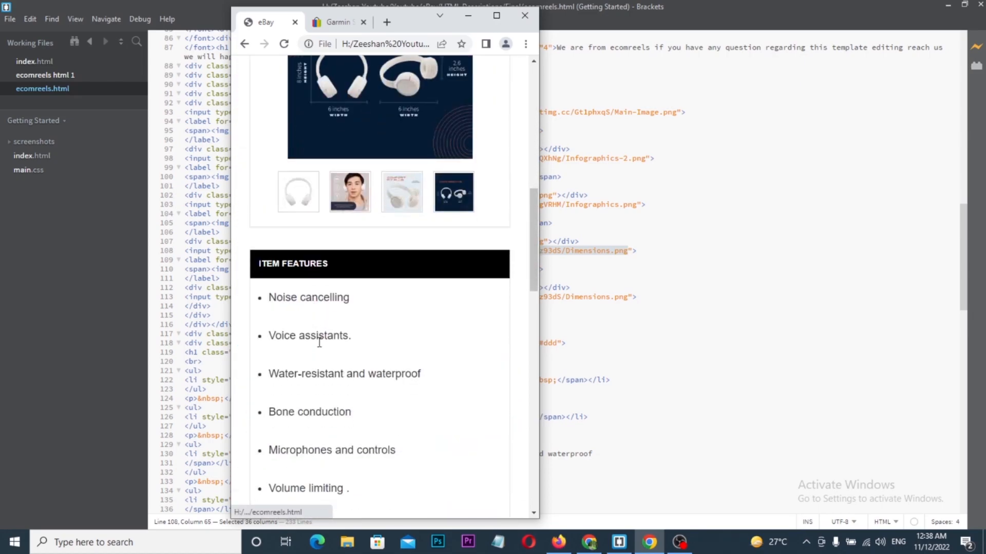
{"action": "scroll", "coordinate": [318, 337], "scroll_direction": "down", "scroll_amount": 10}
{"action": "scroll", "coordinate": [318, 337], "scroll_direction": "up", "scroll_amount": 4}
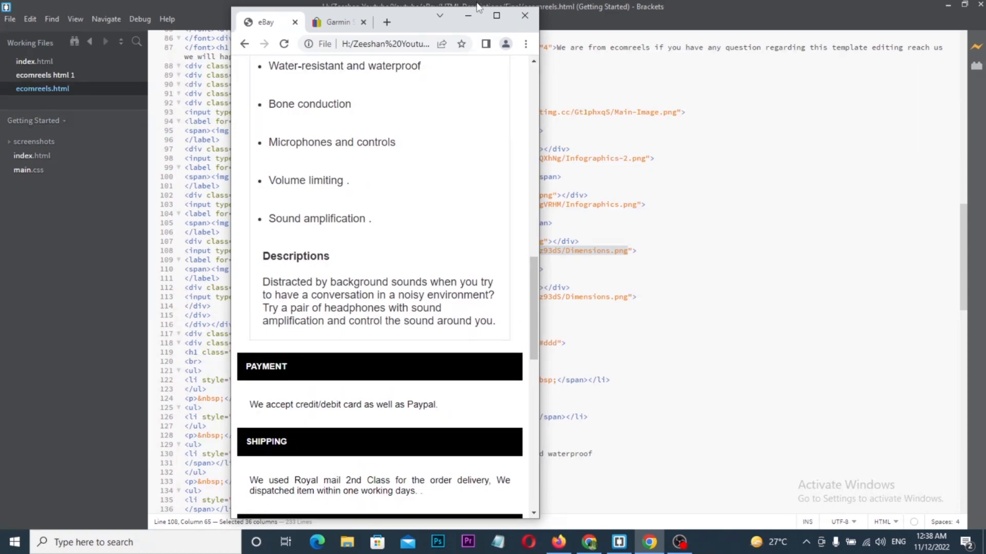
- Maximize the browser window and return to the template's header in the desktop layout
{"action": "left_click", "coordinate": [497, 16]}
{"action": "scroll", "coordinate": [499, 285], "scroll_direction": "down", "scroll_amount": 1}
{"action": "scroll", "coordinate": [478, 277], "scroll_direction": "up", "scroll_amount": 6}
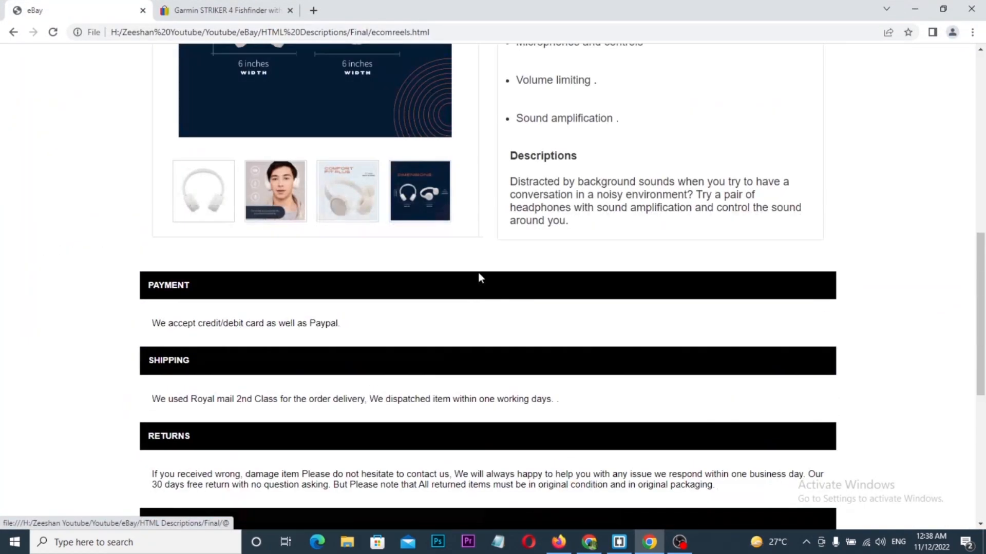
{"action": "scroll", "coordinate": [478, 277], "scroll_direction": "up", "scroll_amount": 10}
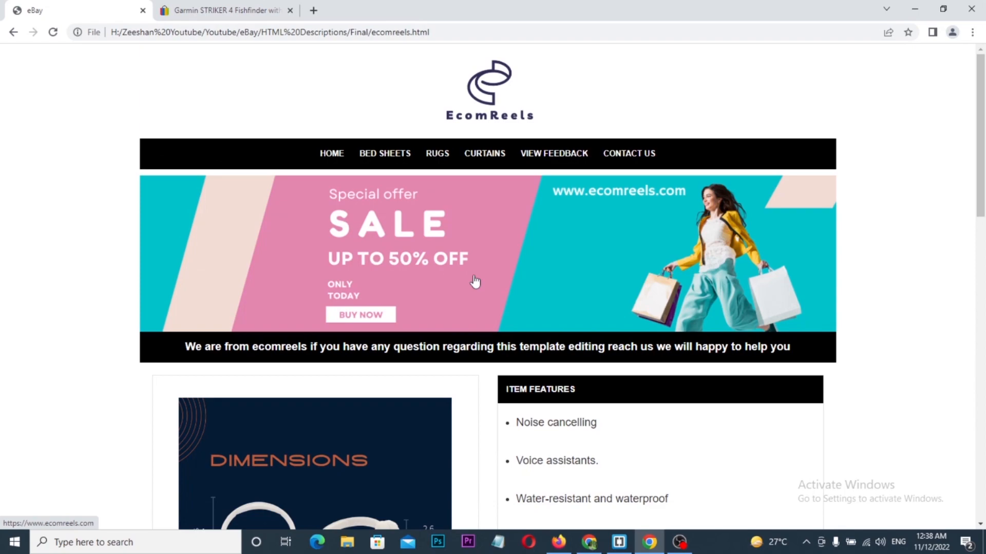
- Outline the navigation links and the first three item features in red, add check marks, and clear the annotations
{"action": "key", "text": "ctrl+2"}
{"action": "mouse_move", "coordinate": [268, 125]}
{"action": "left_mouse_down"}
{"action": "mouse_move", "coordinate": [300, 139]}
{"action": "mouse_move", "coordinate": [769, 177]}
{"action": "left_mouse_up"}
{"action": "left_click_drag", "start_coordinate": [690, 137], "coordinate": [724, 133]}
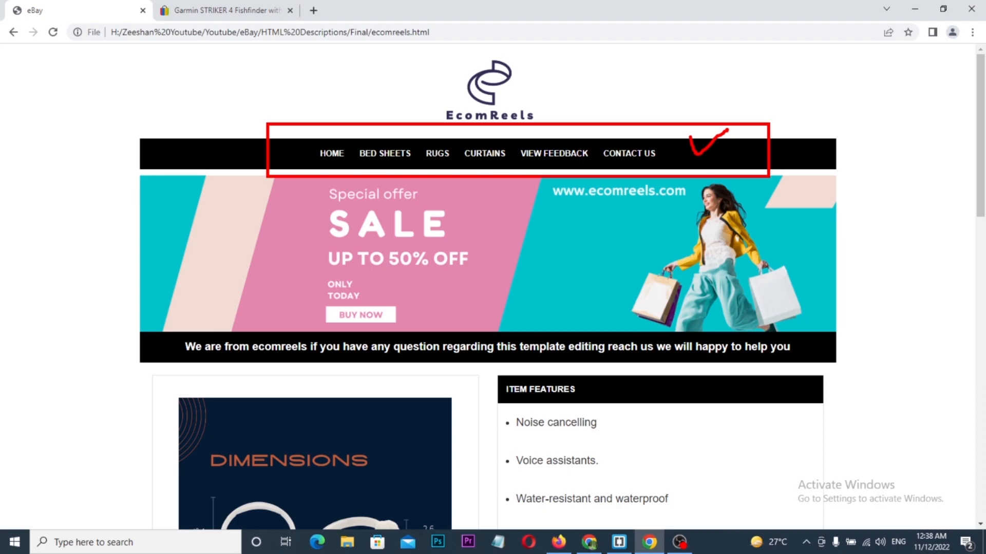
{"action": "left_click_drag", "start_coordinate": [502, 410], "coordinate": [693, 518]}
{"action": "left_click_drag", "start_coordinate": [669, 444], "coordinate": [790, 426]}
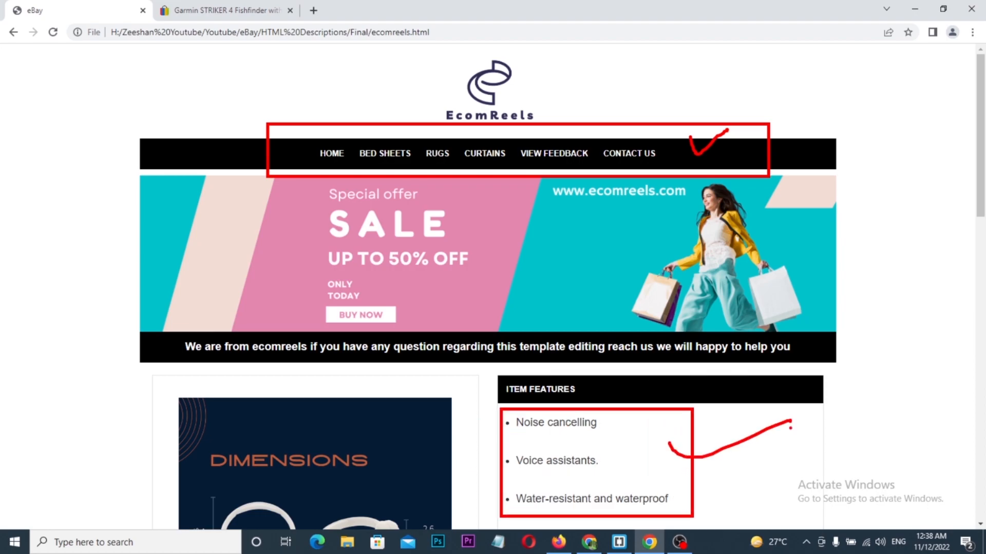
{"action": "key", "text": "Escape"}
- Outline the last three item features and the Descriptions text in red, add a check mark, and clear the annotations
{"action": "scroll", "coordinate": [750, 433], "scroll_direction": "down", "scroll_amount": 6}
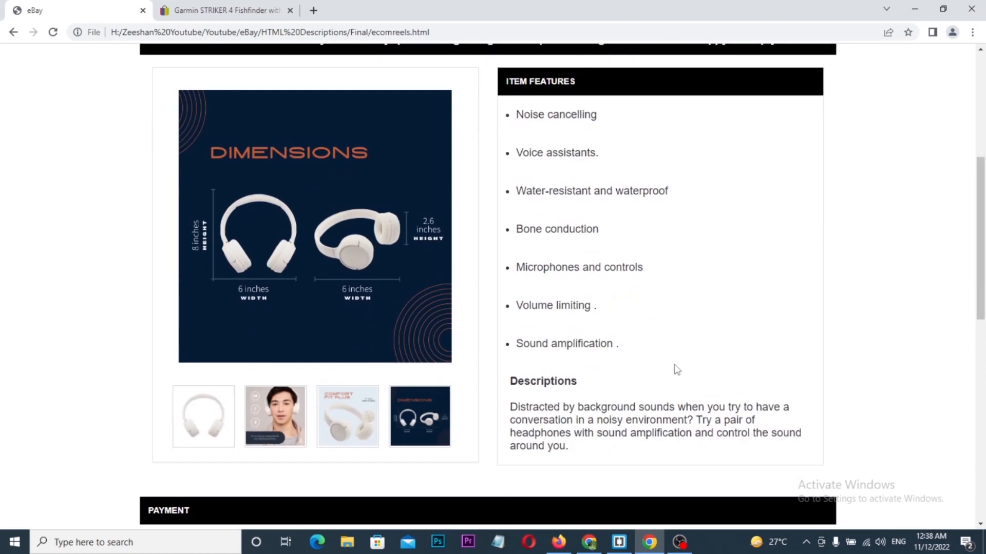
{"action": "key", "text": "ctrl+2"}
{"action": "mouse_move", "coordinate": [499, 254]}
{"action": "left_mouse_down"}
{"action": "mouse_move", "coordinate": [618, 380]}
{"action": "mouse_move", "coordinate": [739, 455]}
{"action": "mouse_move", "coordinate": [799, 453]}
{"action": "left_mouse_up"}
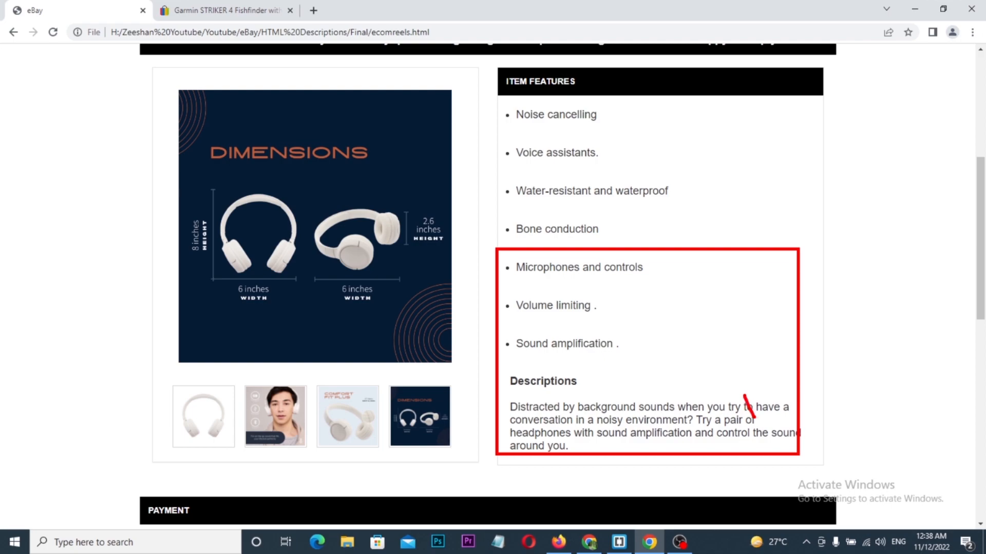
{"action": "left_click_drag", "start_coordinate": [752, 412], "coordinate": [844, 368]}
{"action": "key", "text": "Escape"}
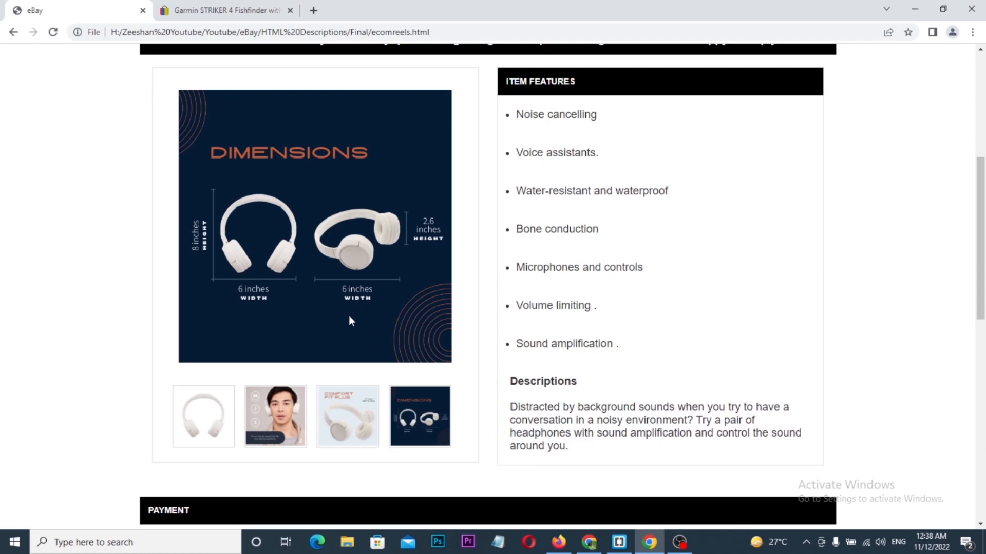
- Switch to Brackets, copy the entire code of ecomreels.html, and return to the template preview in the browser
{"action": "left_click", "coordinate": [619, 542]}
{"action": "left_click", "coordinate": [568, 361]}
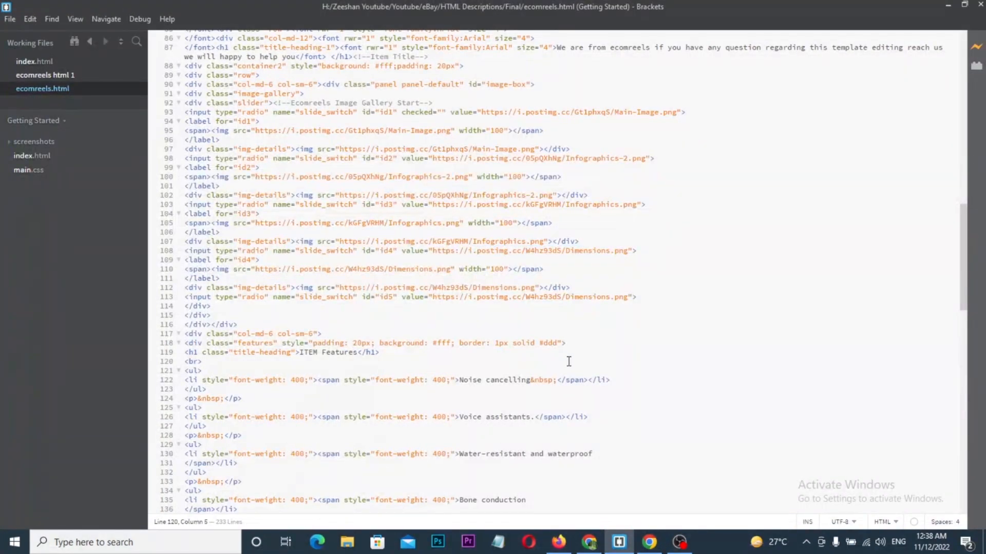
{"action": "key", "text": "ctrl+a"}
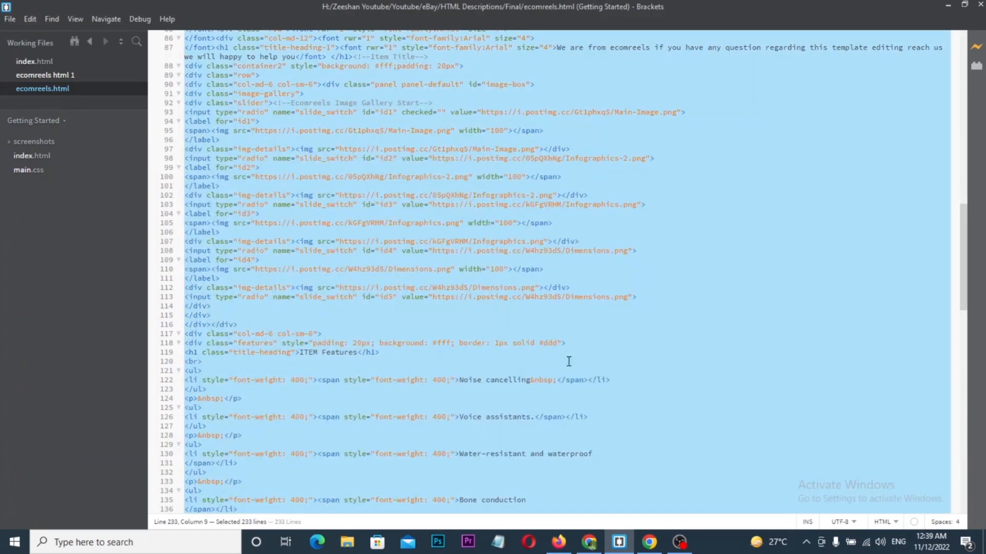
{"action": "key", "text": "alt+Tab"}
{"action": "scroll", "coordinate": [585, 376], "scroll_direction": "up", "scroll_amount": 2}
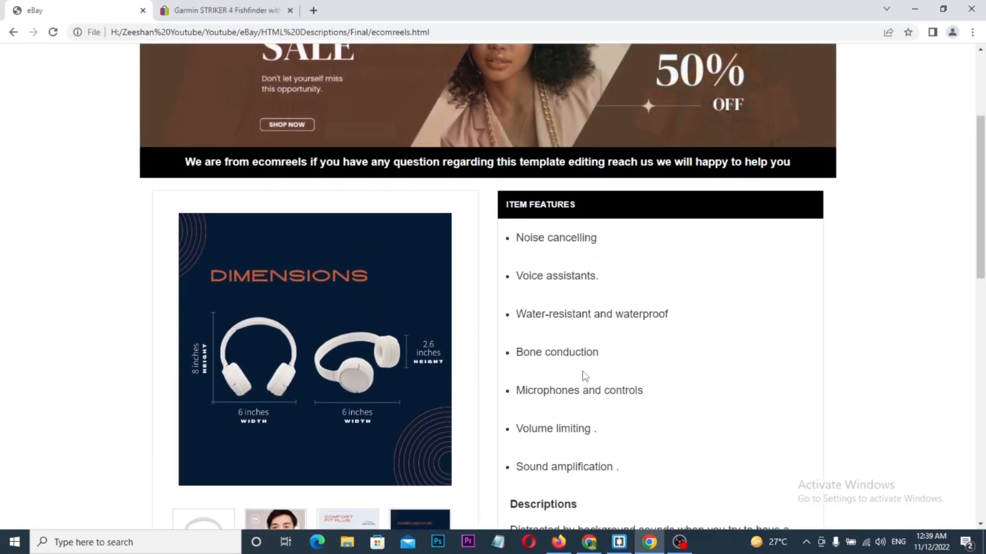
{"action": "scroll", "coordinate": [583, 375], "scroll_direction": "down", "scroll_amount": 10}
{"action": "scroll", "coordinate": [550, 381], "scroll_direction": "down", "scroll_amount": 3}
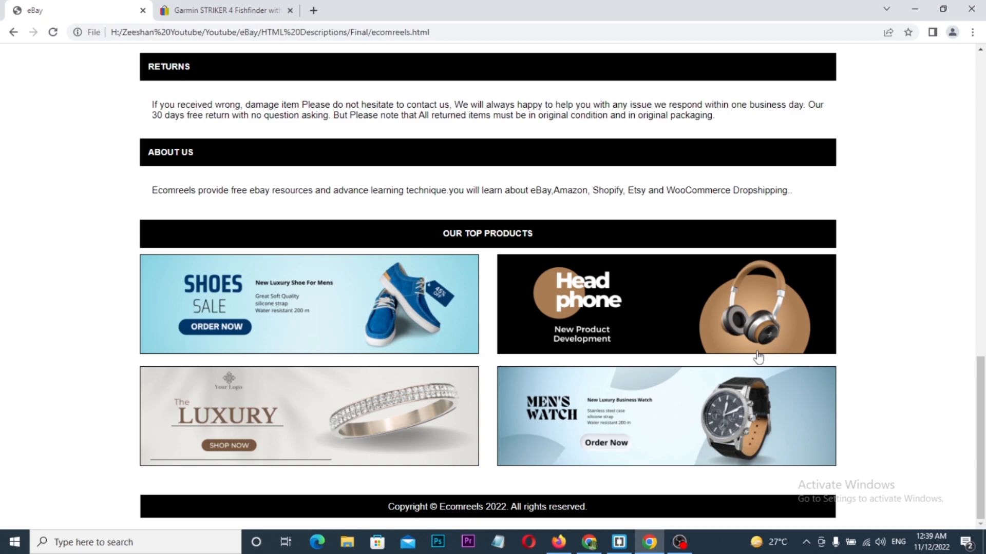
- Switch to the eBay Seller Hub window and resume the most recently updated fitted sheet draft in a new tab
{"action": "left_click", "coordinate": [588, 542]}
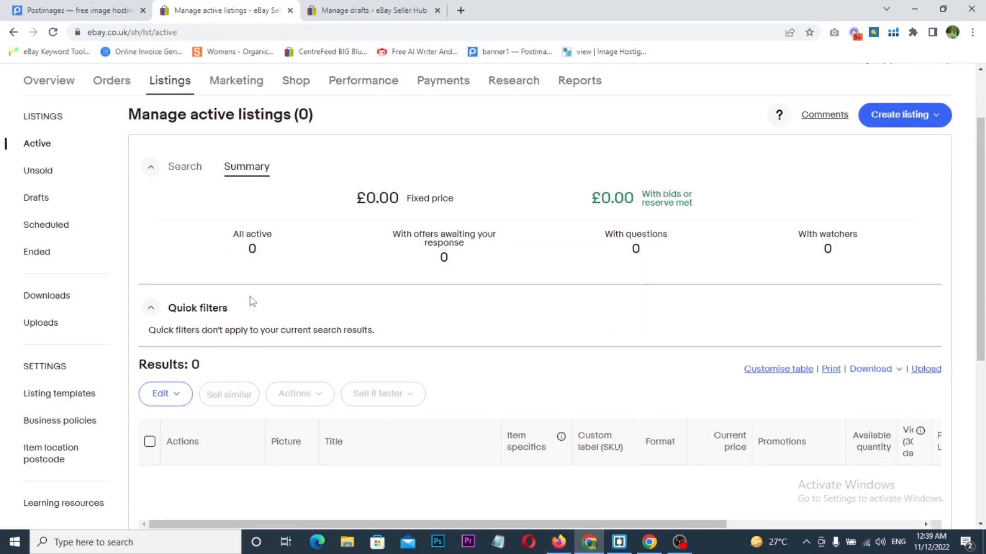
{"action": "mouse_move", "coordinate": [168, 88]}
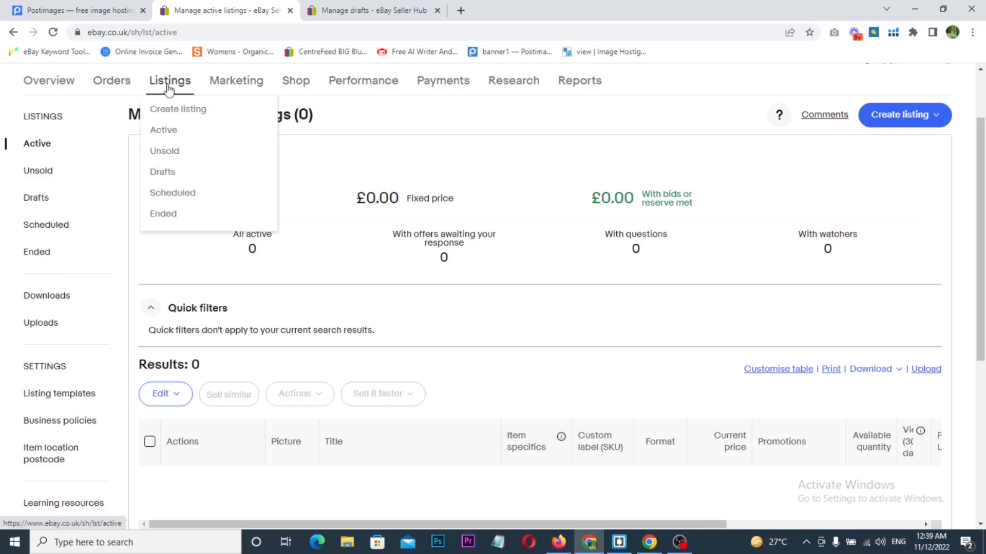
{"action": "left_click", "coordinate": [366, 11]}
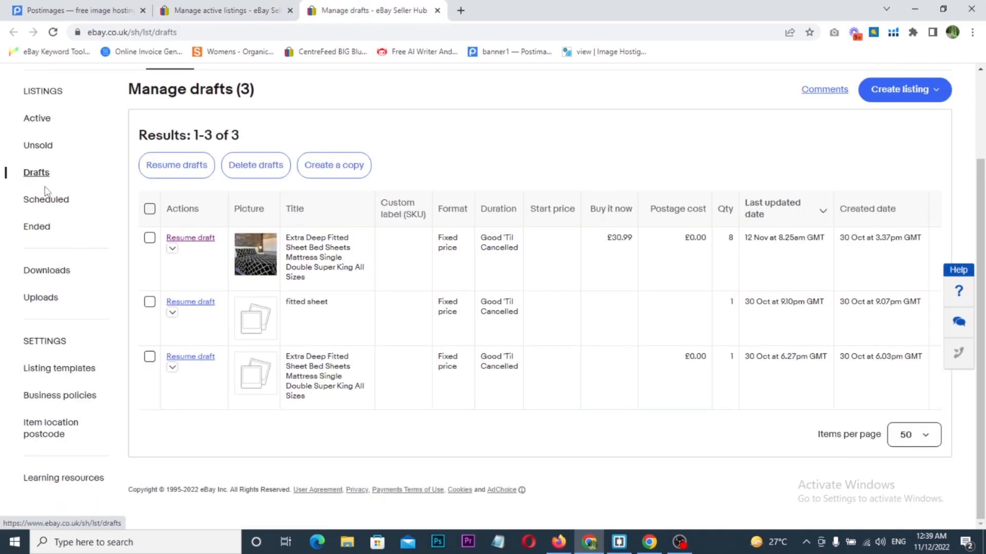
{"action": "middle_click", "coordinate": [191, 243]}
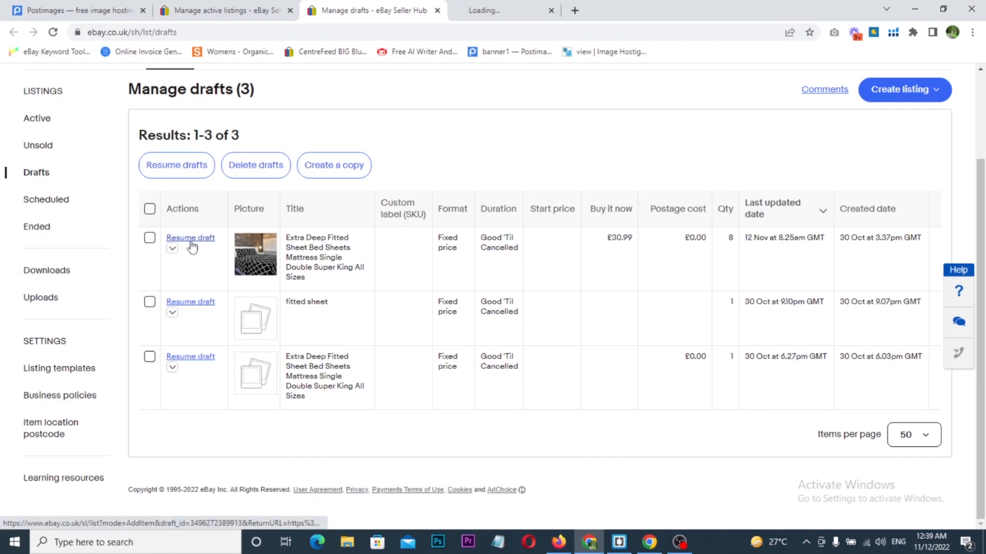
{"action": "left_click", "coordinate": [477, 10]}
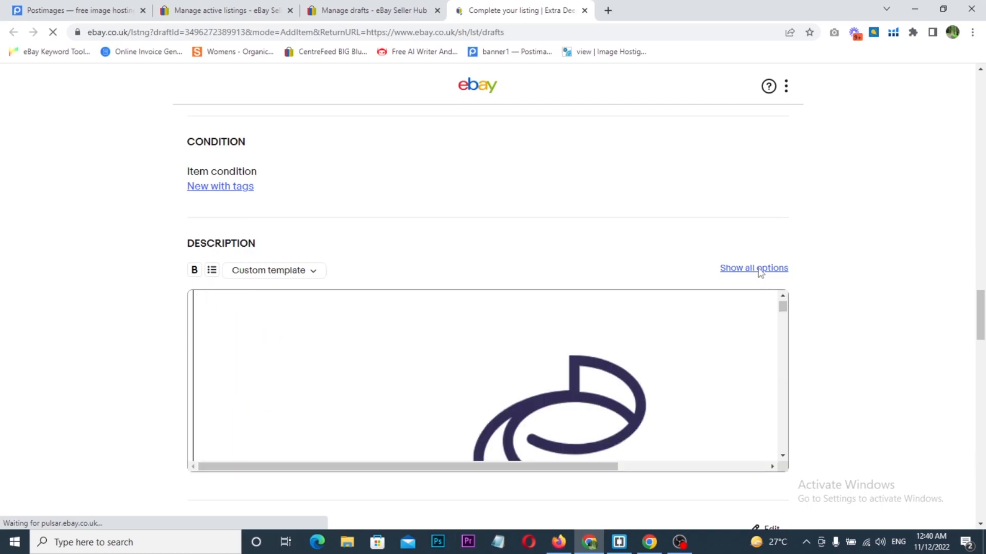
- Enable all description formatting options, replace the description's HTML code with the copied template code, and return to the visual view
{"action": "left_click", "coordinate": [760, 272]}
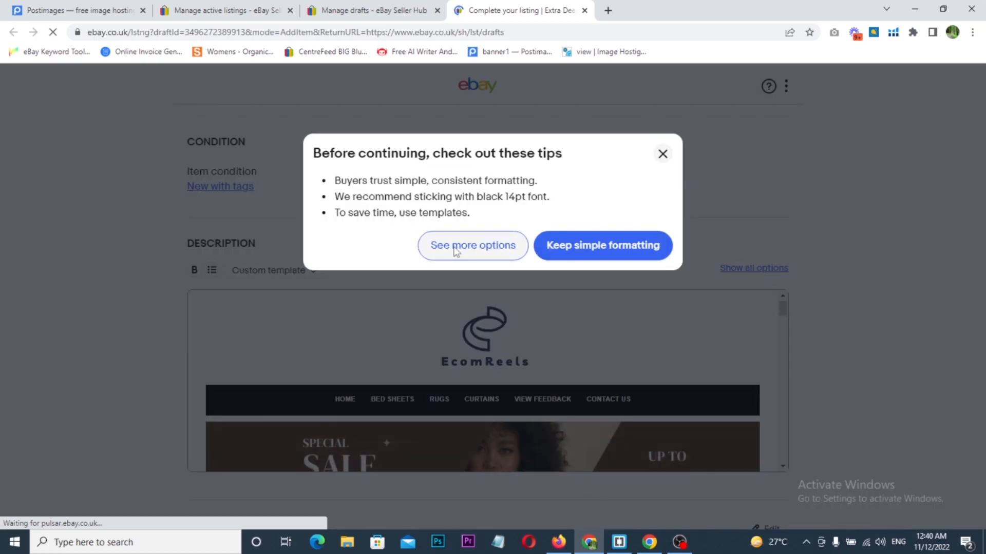
{"action": "left_click", "coordinate": [452, 247]}
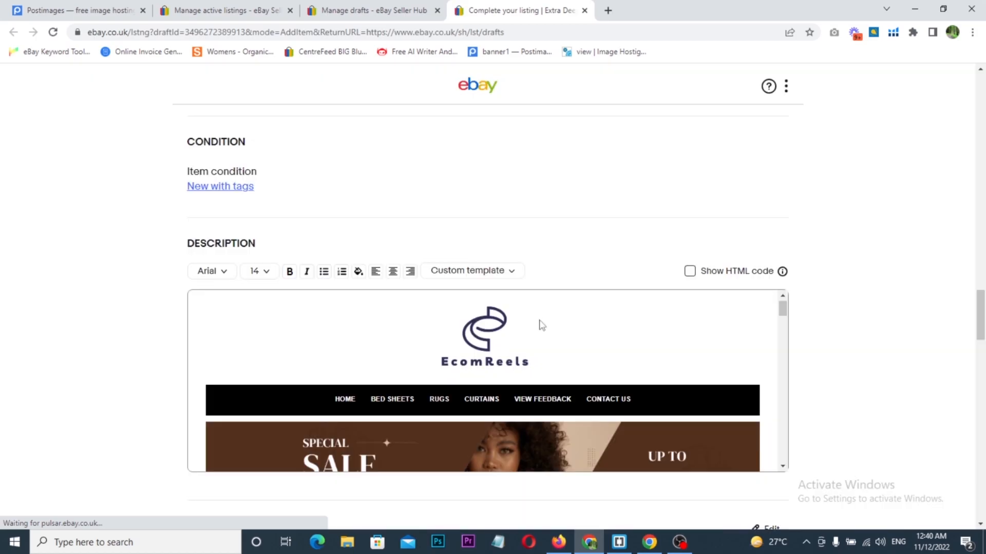
{"action": "left_click", "coordinate": [690, 272]}
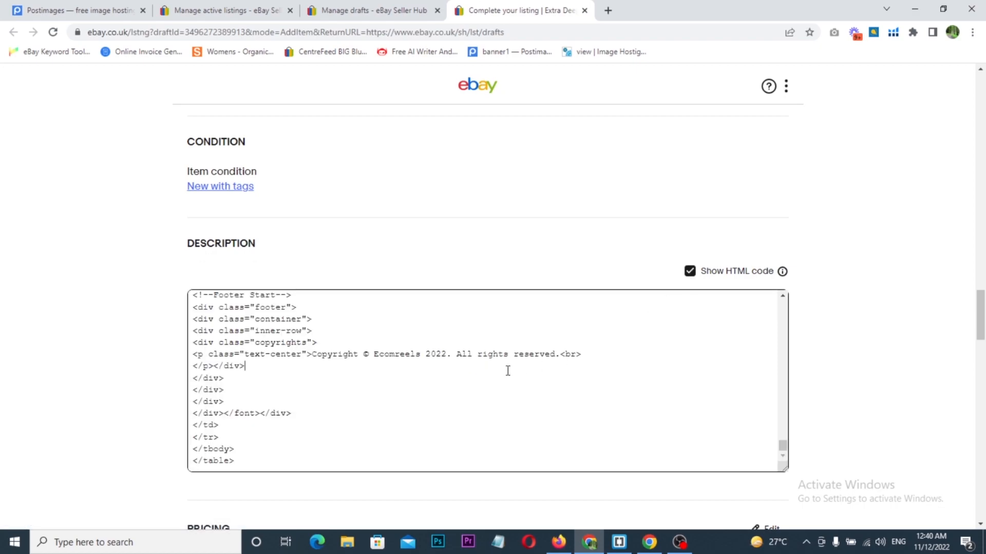
{"action": "key", "text": "ctrl+a"}
{"action": "key", "text": "ctrl+v"}
{"action": "left_click", "coordinate": [690, 272]}
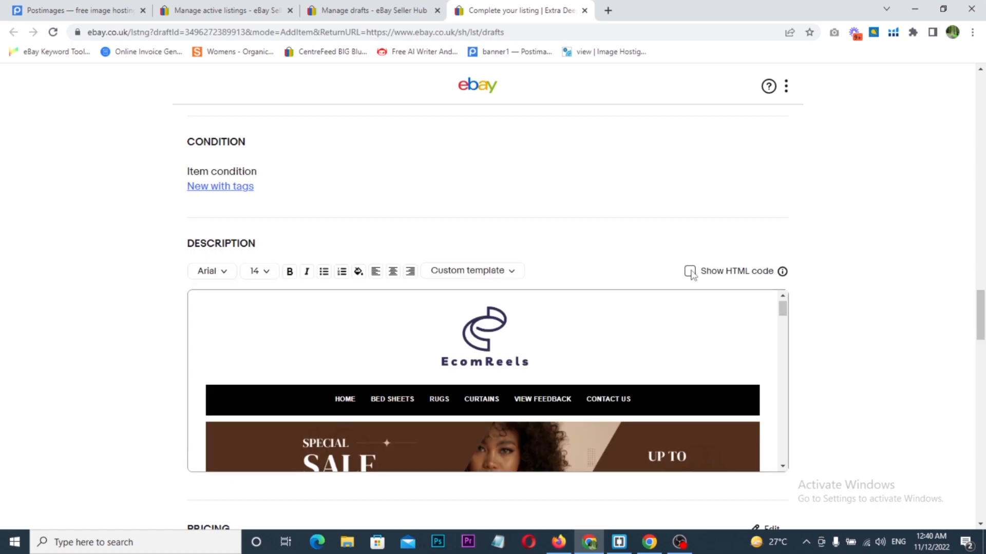
- Examine the rendered template in the description editor, from the header and banner through the item features, policies and top products
{"action": "scroll", "coordinate": [136, 313], "scroll_direction": "down", "scroll_amount": 2}
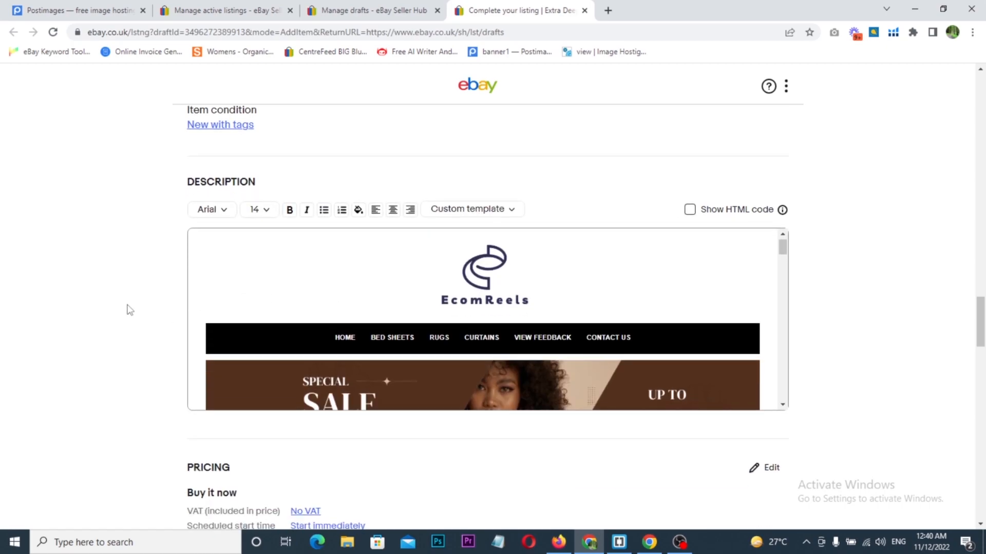
{"action": "scroll", "coordinate": [430, 260], "scroll_direction": "down", "scroll_amount": 4}
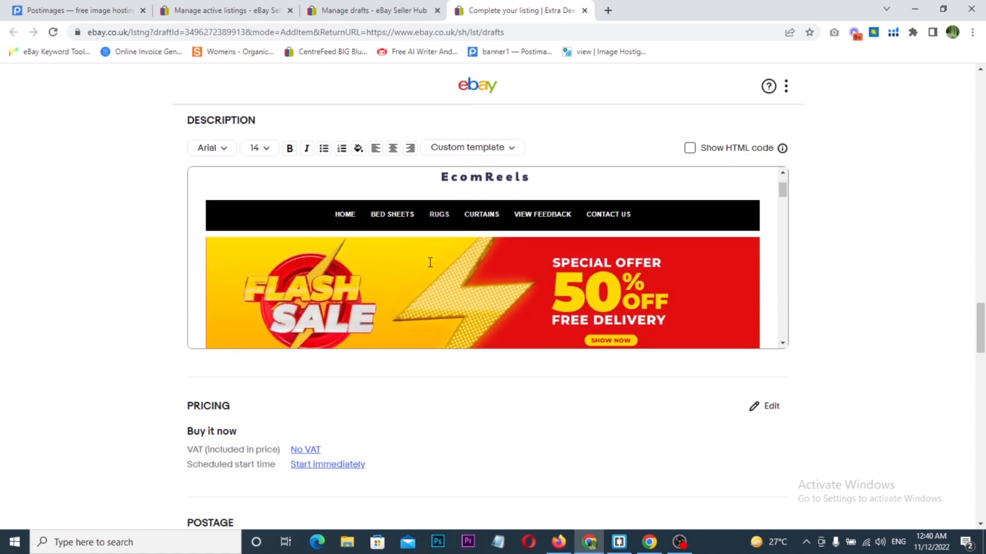
{"action": "scroll", "coordinate": [430, 262], "scroll_direction": "down", "scroll_amount": 8}
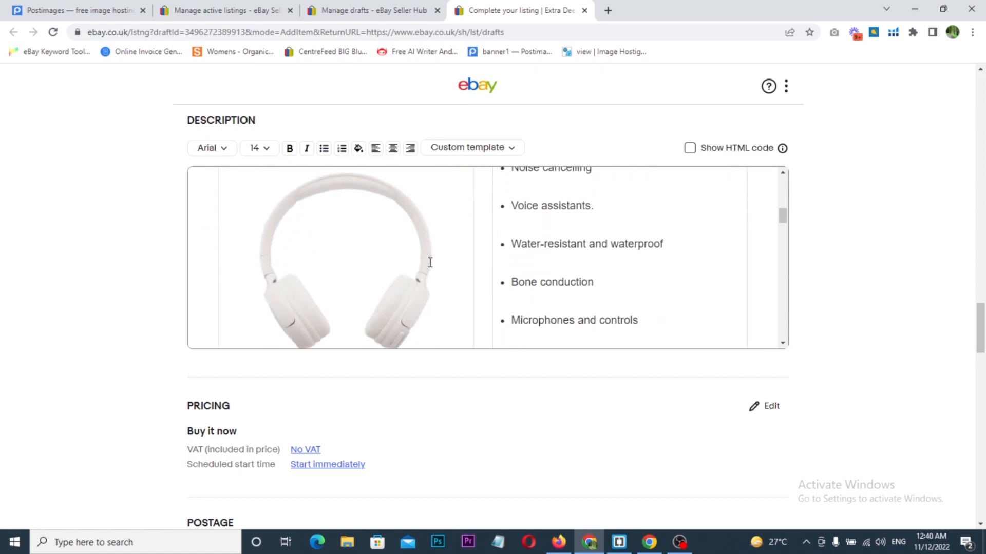
{"action": "scroll", "coordinate": [431, 259], "scroll_direction": "down", "scroll_amount": 10}
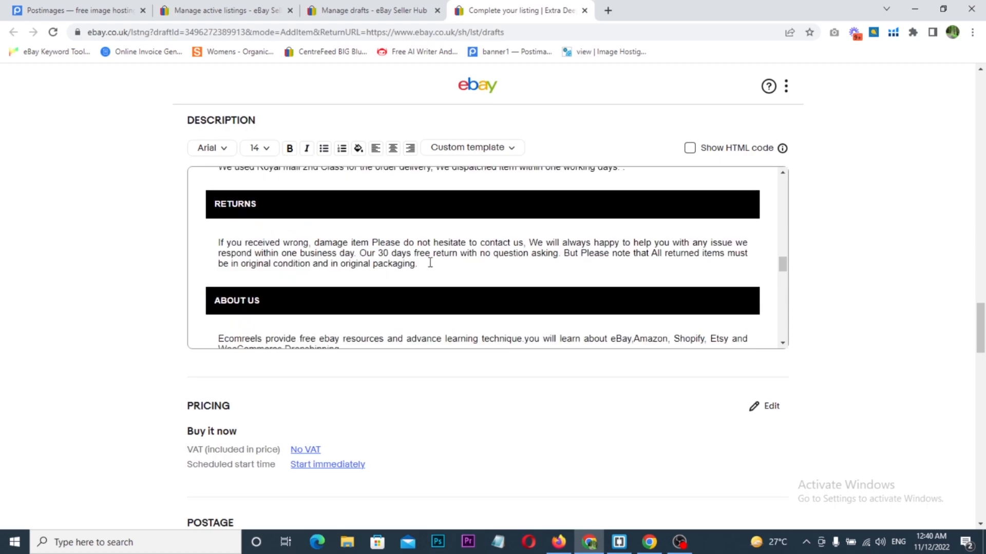
{"action": "scroll", "coordinate": [430, 262], "scroll_direction": "down", "scroll_amount": 12}
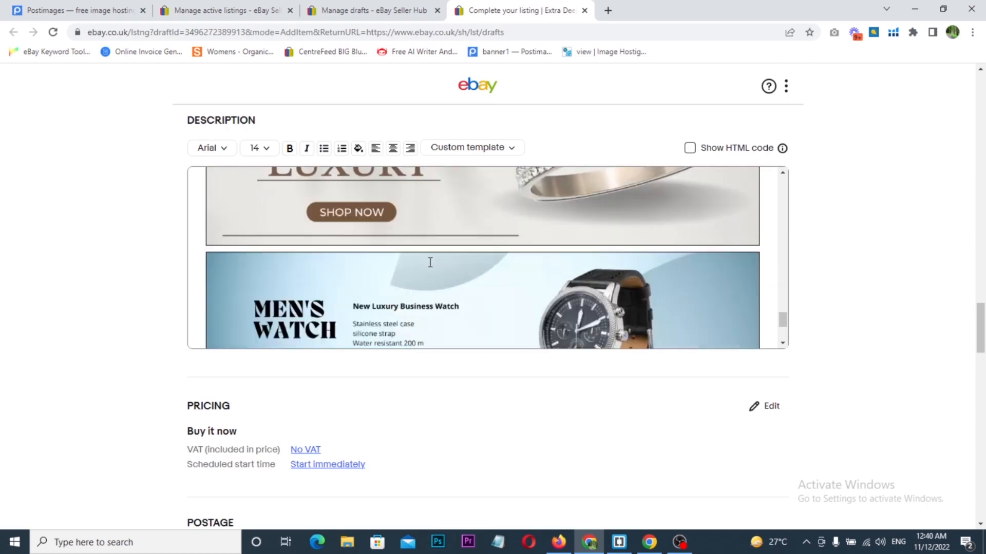
{"action": "scroll", "coordinate": [427, 334], "scroll_direction": "up", "scroll_amount": 6}
{"action": "scroll", "coordinate": [427, 358], "scroll_direction": "up", "scroll_amount": 3}
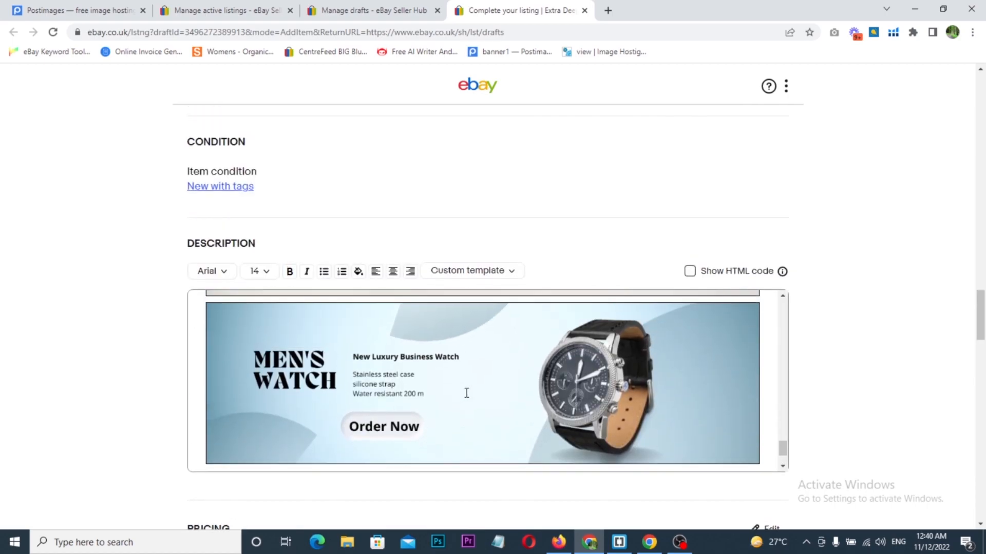
{"action": "scroll", "coordinate": [467, 392], "scroll_direction": "up", "scroll_amount": 12}
{"action": "scroll", "coordinate": [482, 380], "scroll_direction": "down", "scroll_amount": 6}
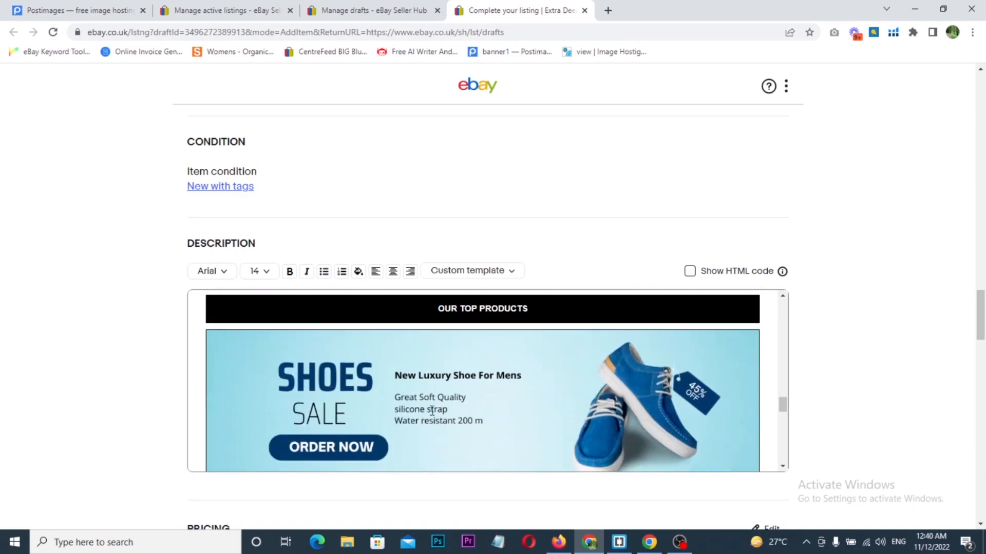
{"action": "scroll", "coordinate": [519, 396], "scroll_direction": "down", "scroll_amount": 3}
{"action": "scroll", "coordinate": [537, 396], "scroll_direction": "up", "scroll_amount": 10}
{"action": "scroll", "coordinate": [556, 389], "scroll_direction": "up", "scroll_amount": 10}
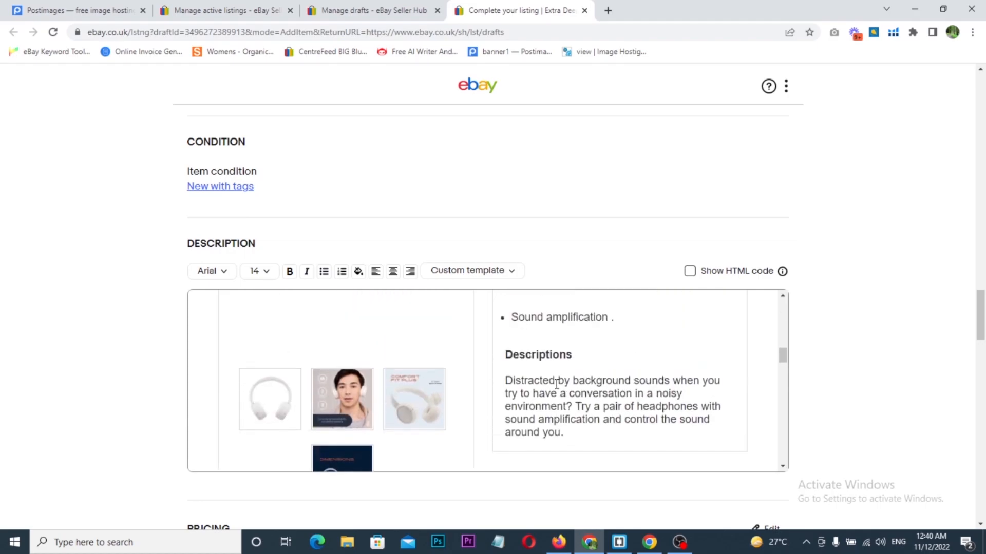
- Replace the "Noise cancelling" item feature with "you can change text in ebay editor"
{"action": "scroll", "coordinate": [556, 382], "scroll_direction": "down", "scroll_amount": 2}
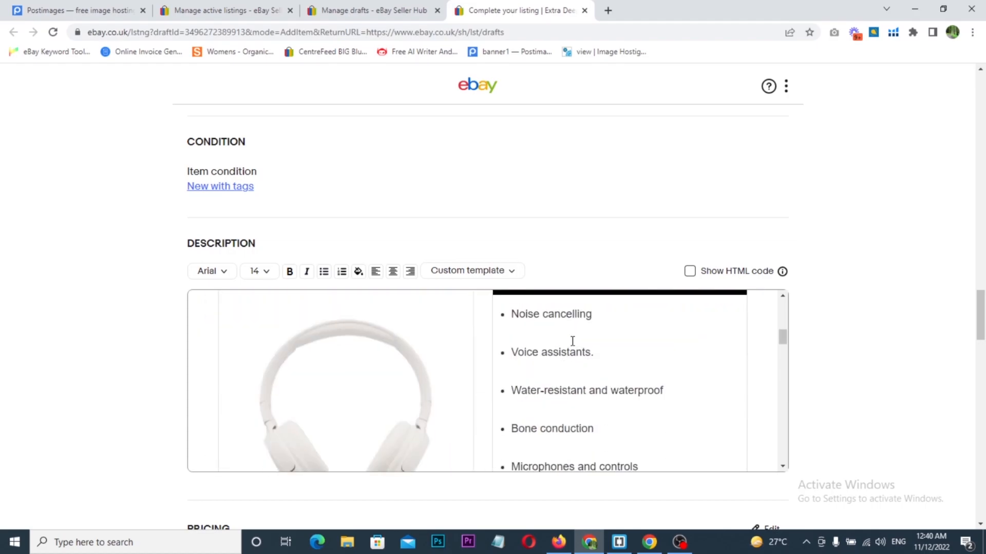
{"action": "left_click", "coordinate": [580, 317]}
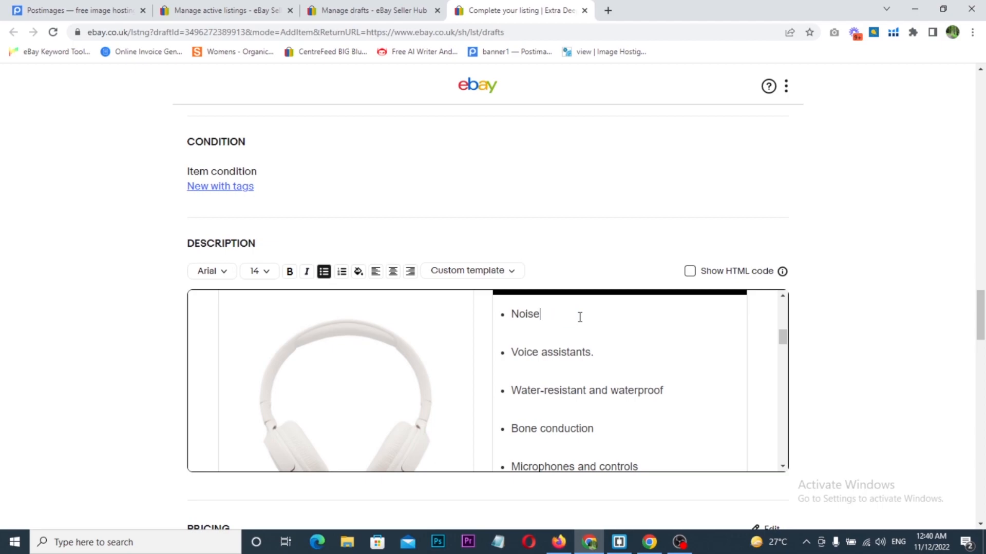
{"action": "type", "text": "you"}
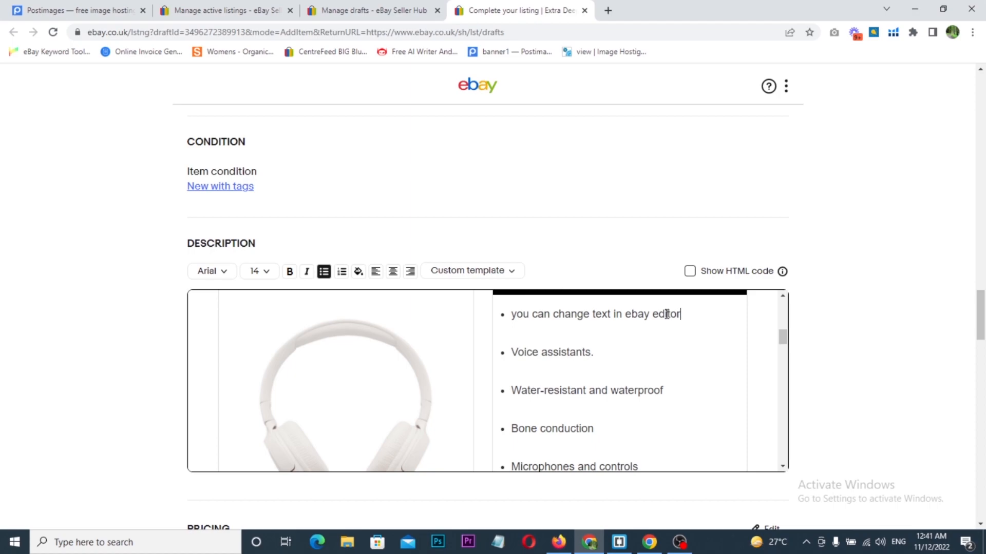
{"action": "left_click_drag", "start_coordinate": [554, 353], "coordinate": [597, 358]}
{"action": "key", "text": "Right"}
- Insert the word "description" at the start of the paragraph under the Descriptions heading
{"action": "scroll", "coordinate": [545, 365], "scroll_direction": "down", "scroll_amount": 10}
{"action": "scroll", "coordinate": [538, 369], "scroll_direction": "up", "scroll_amount": 5}
{"action": "scroll", "coordinate": [539, 369], "scroll_direction": "down", "scroll_amount": 1}
{"action": "left_click", "coordinate": [506, 361]}
{"action": "type", "text": "descri"}
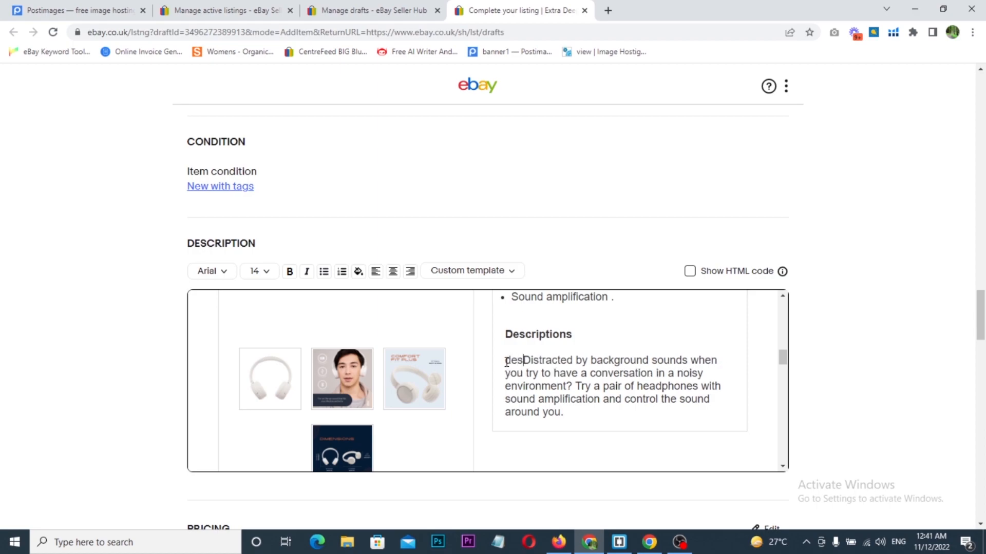
{"action": "type", "text": "on"}
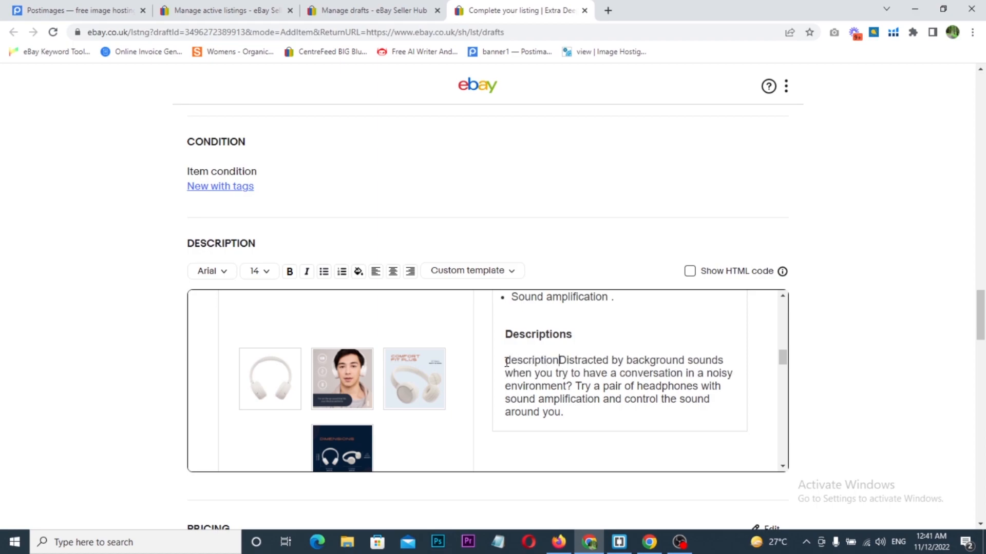
- Rename the Bed Sheets navigation link as MENS and the Curtains link as MOBILE in the template header
{"action": "scroll", "coordinate": [506, 361], "scroll_direction": "down", "scroll_amount": 5}
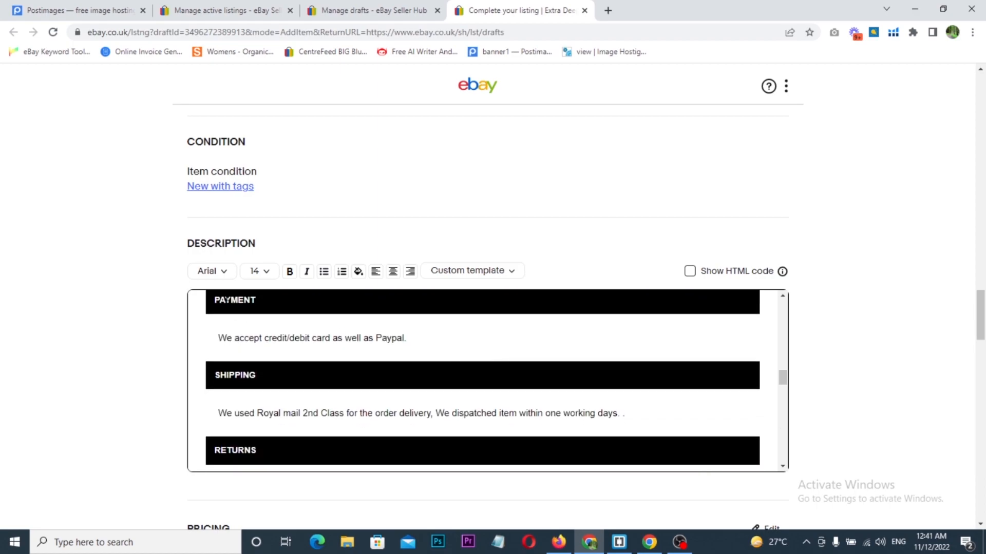
{"action": "scroll", "coordinate": [219, 299], "scroll_direction": "up", "scroll_amount": 10}
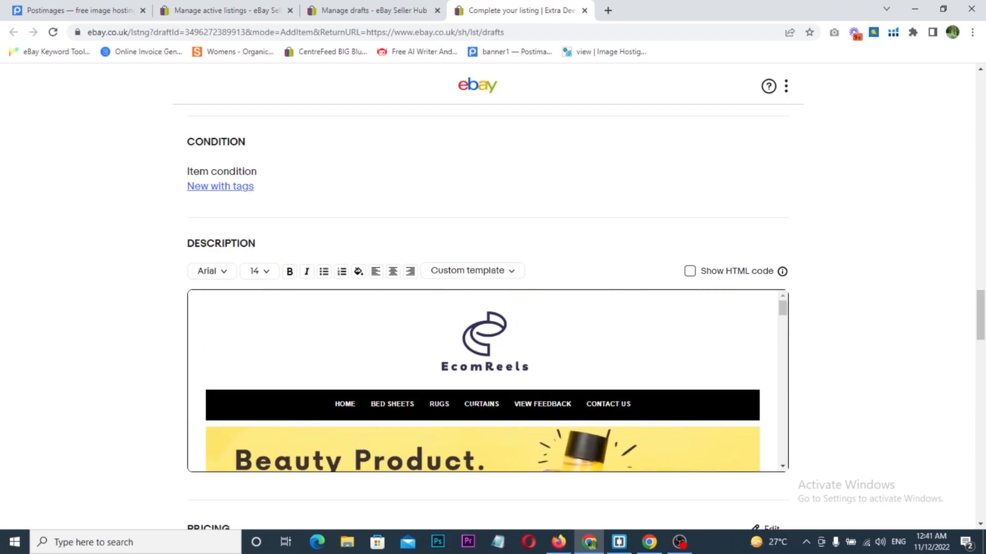
{"action": "scroll", "coordinate": [381, 385], "scroll_direction": "down", "scroll_amount": 1}
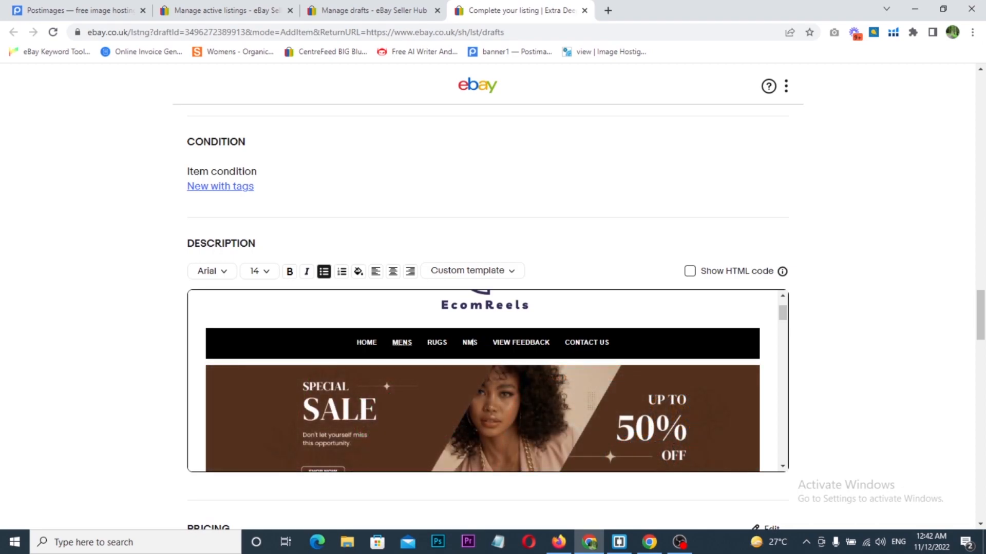
{"action": "type", "text": "OBILE"}
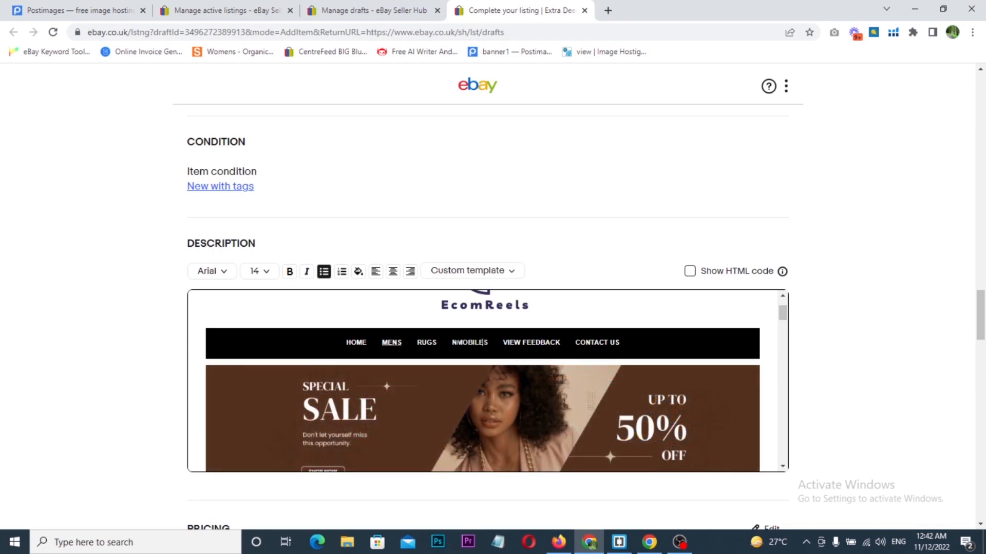
{"action": "key", "text": "Delete"}
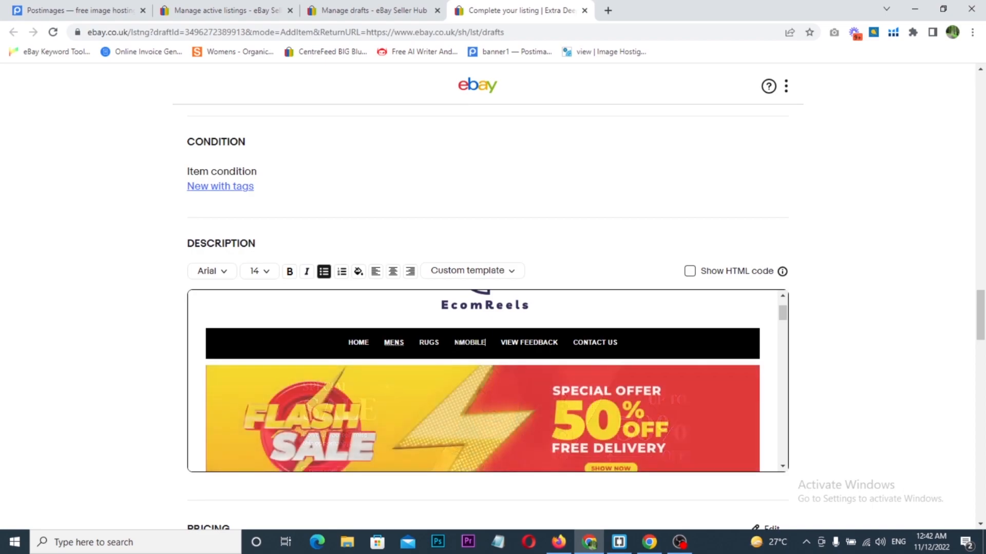
{"action": "key", "text": "BackSpace"}
{"action": "left_click", "coordinate": [74, 308]}
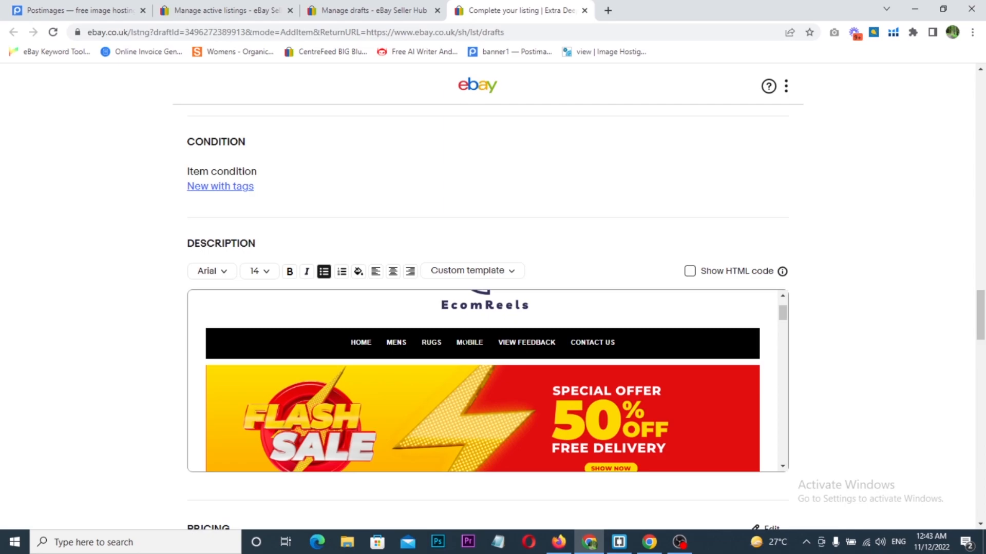
- Review the remaining item features, the policy sections and the top product banners in the description editor
{"action": "scroll", "coordinate": [636, 390], "scroll_direction": "down", "scroll_amount": 10}
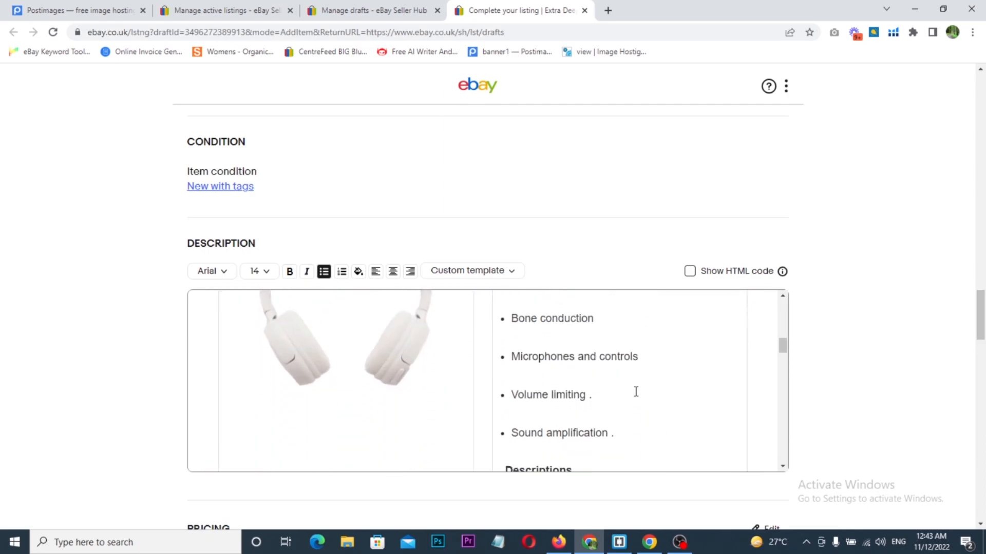
{"action": "scroll", "coordinate": [635, 390], "scroll_direction": "down", "scroll_amount": 10}
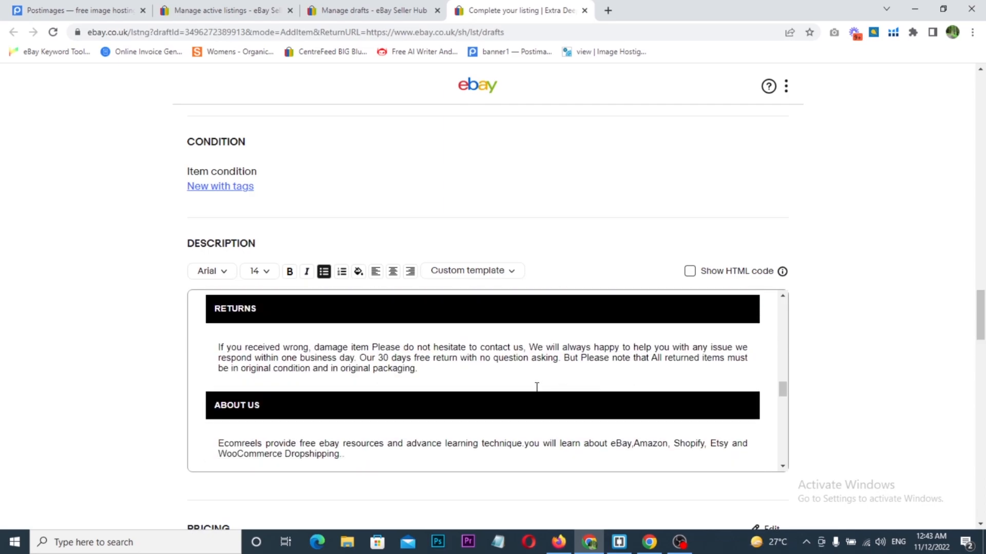
{"action": "scroll", "coordinate": [537, 388], "scroll_direction": "down", "scroll_amount": 3}
{"action": "scroll", "coordinate": [485, 396], "scroll_direction": "up", "scroll_amount": 2}
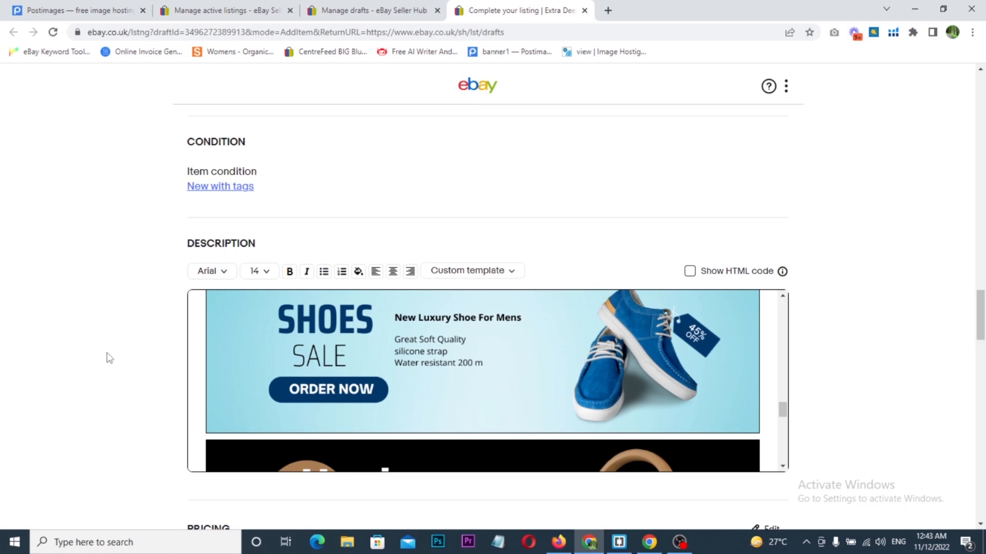
- Switch to the Postimages upload page and set uploads to Do not resize my image with No expiration
{"action": "left_click", "coordinate": [85, 8]}
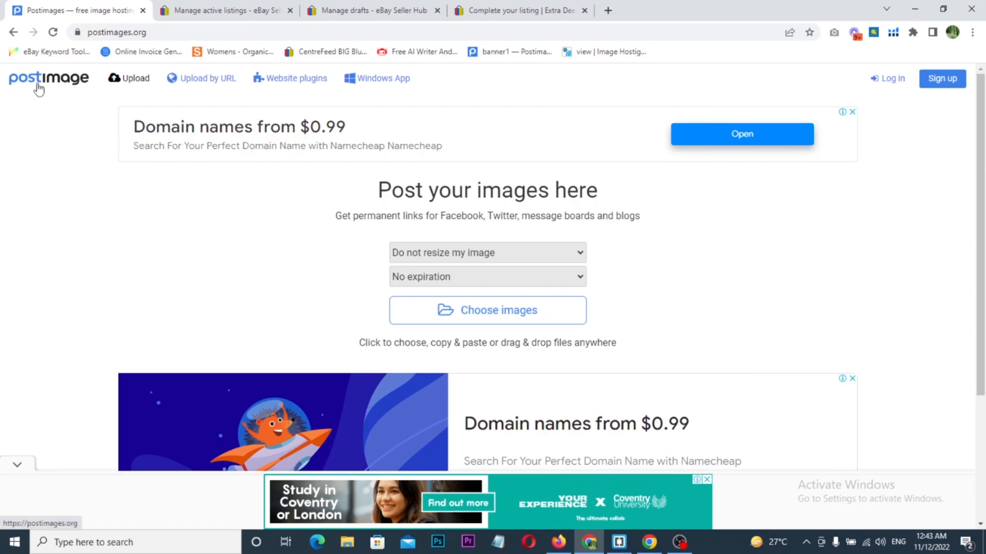
{"action": "scroll", "coordinate": [5, 242], "scroll_direction": "down", "scroll_amount": 1}
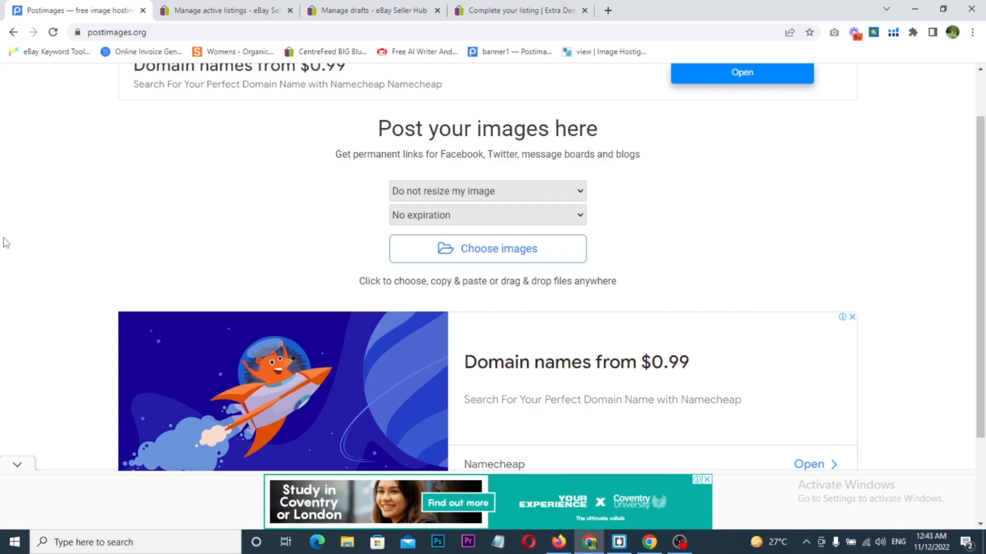
{"action": "scroll", "coordinate": [5, 242], "scroll_direction": "up", "scroll_amount": 1}
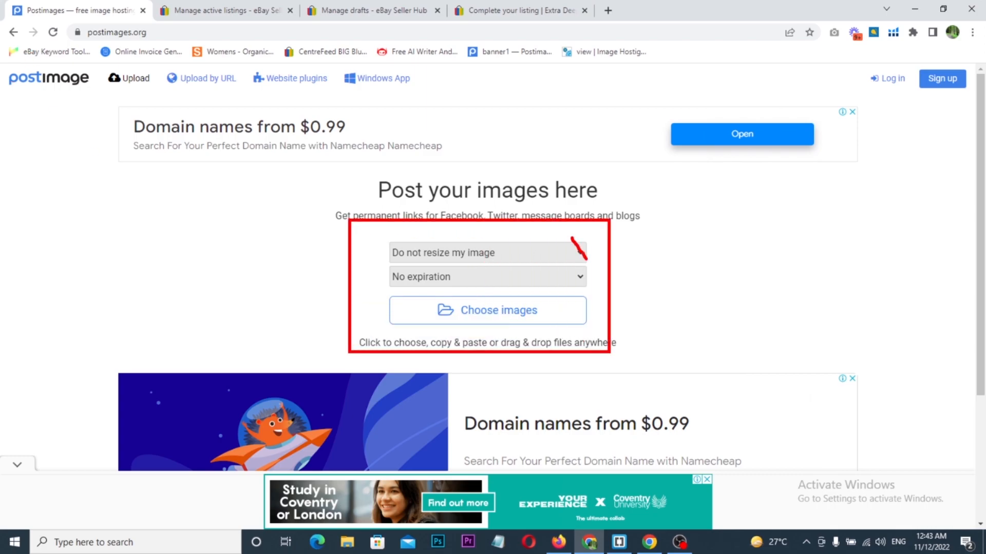
{"action": "left_click", "coordinate": [578, 254]}
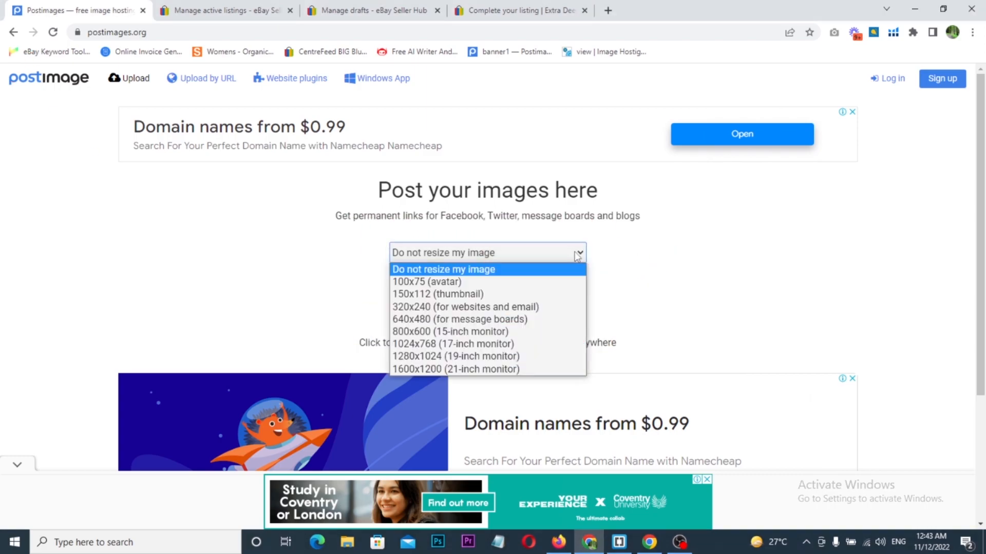
{"action": "left_click", "coordinate": [345, 272]}
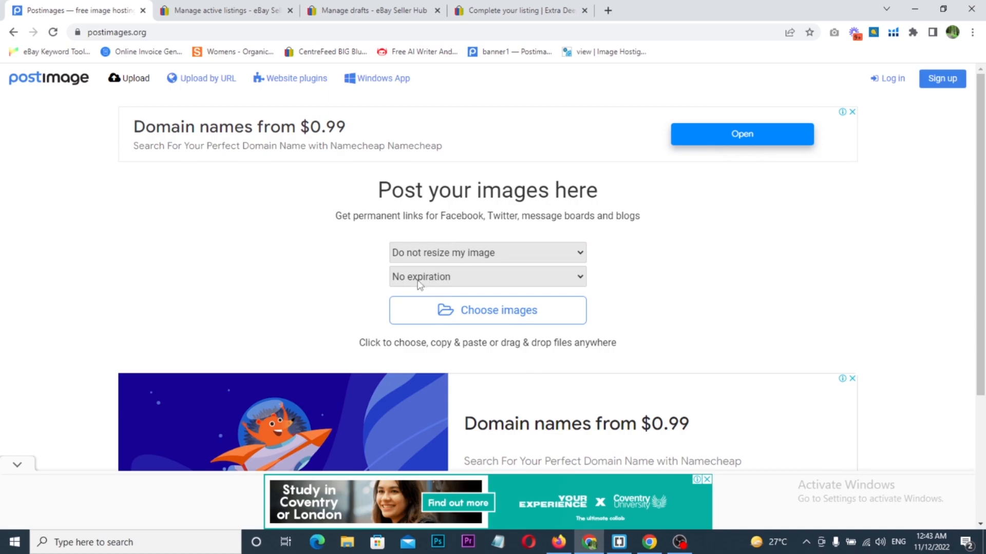
{"action": "left_click", "coordinate": [472, 279]}
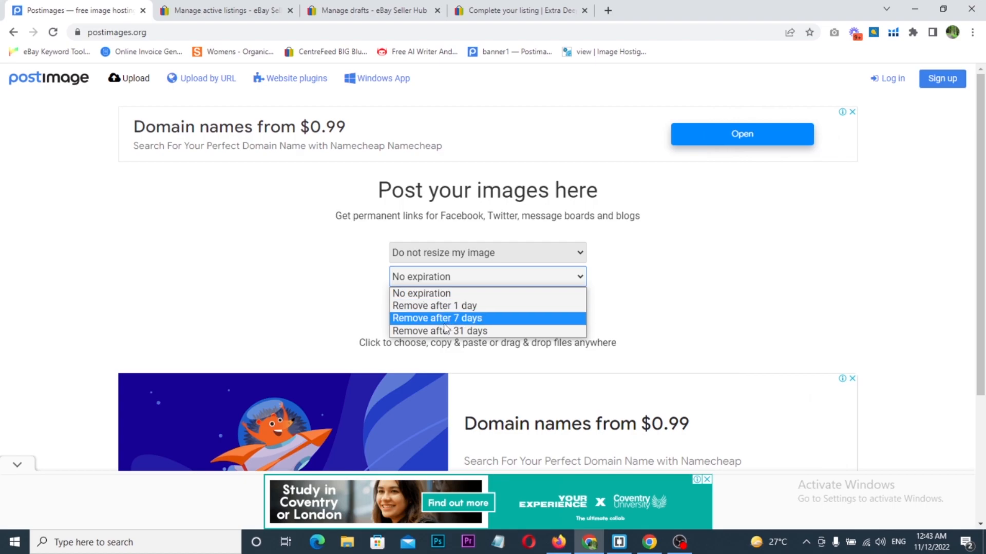
{"action": "left_click", "coordinate": [411, 295]}
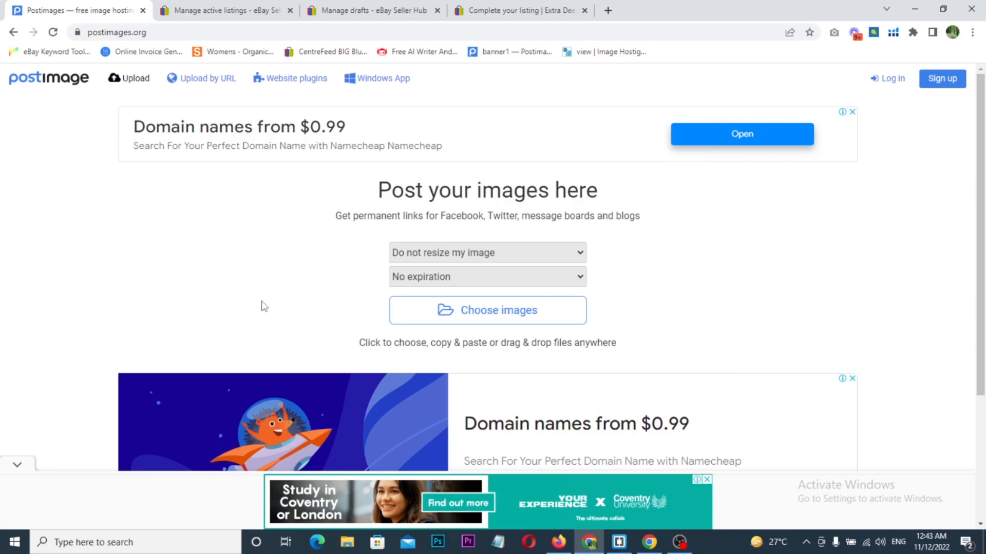
- Upload the Headphone Stories image from the Downloads folder and copy its direct link
{"action": "left_click", "coordinate": [496, 317]}
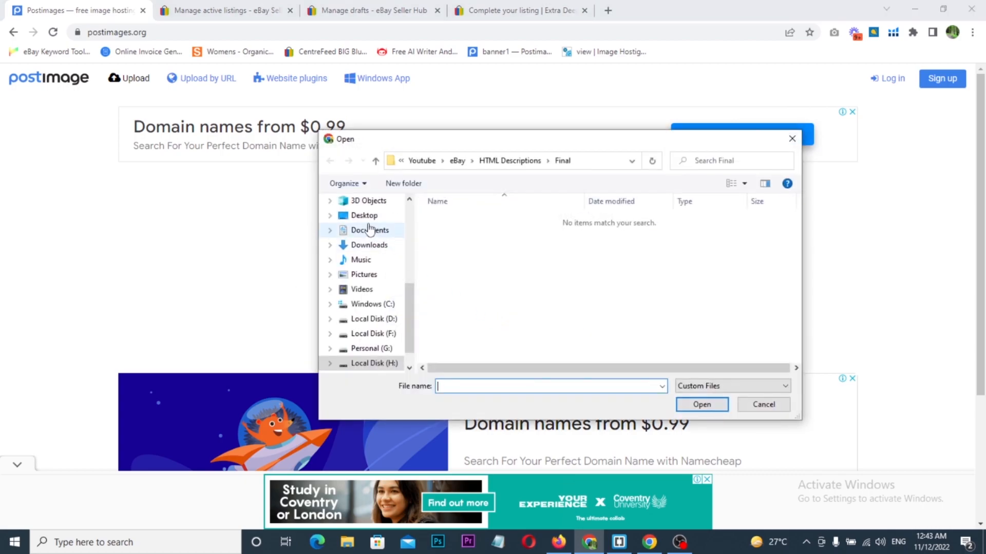
{"action": "scroll", "coordinate": [370, 254], "scroll_direction": "up", "scroll_amount": 1}
{"action": "left_click", "coordinate": [366, 284]}
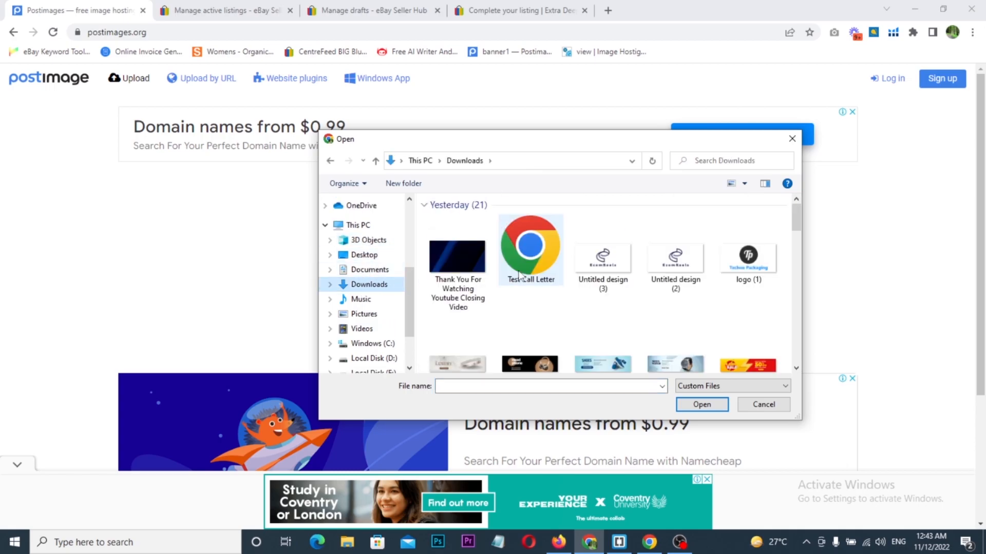
{"action": "scroll", "coordinate": [614, 310], "scroll_direction": "down", "scroll_amount": 2}
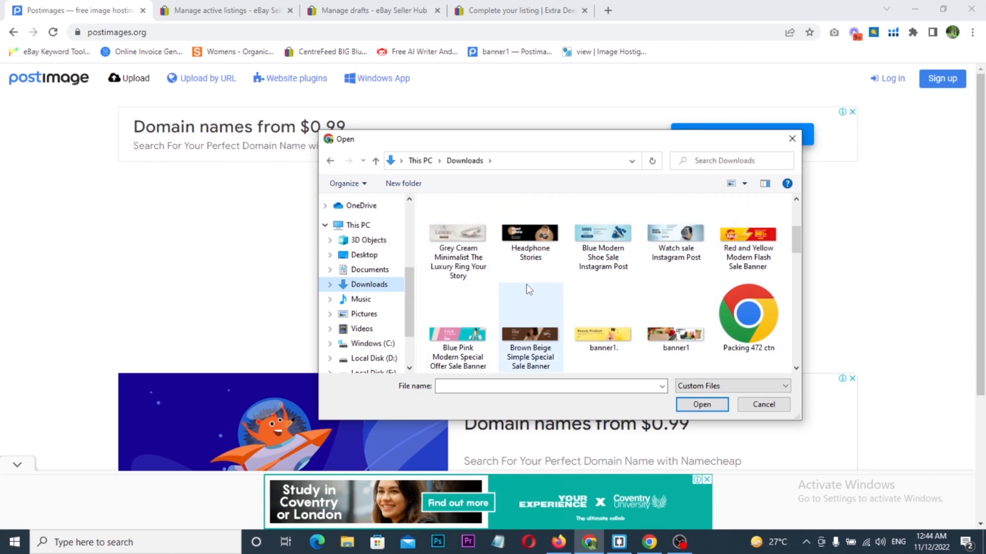
{"action": "double_click", "coordinate": [536, 239]}
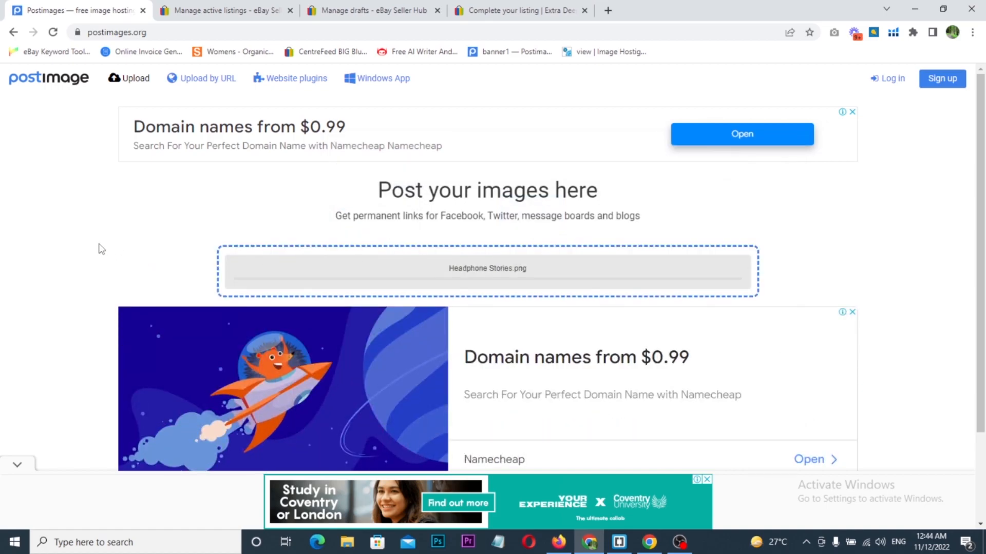
{"action": "scroll", "coordinate": [111, 247], "scroll_direction": "down", "scroll_amount": 1}
{"action": "scroll", "coordinate": [91, 237], "scroll_direction": "down", "scroll_amount": 1}
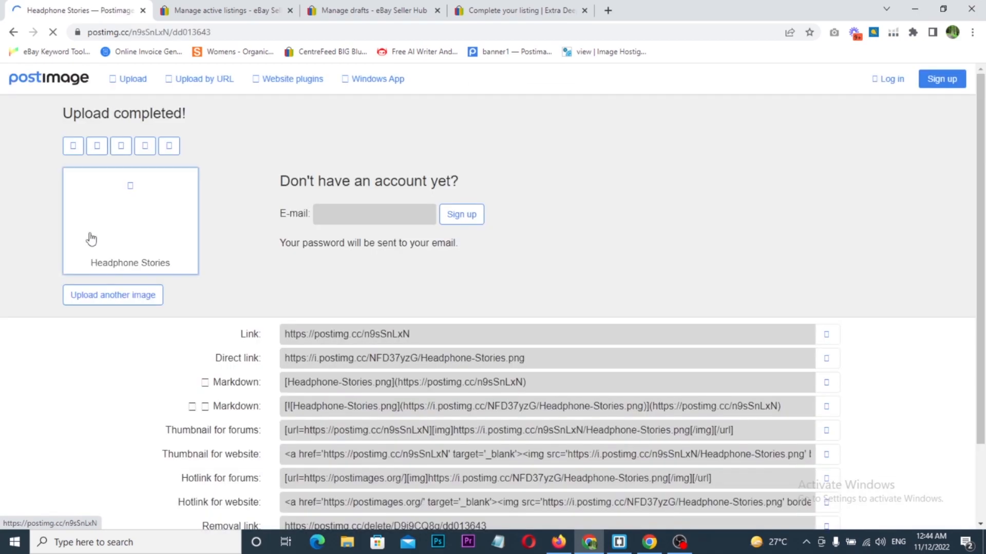
{"action": "scroll", "coordinate": [118, 254], "scroll_direction": "down", "scroll_amount": 2}
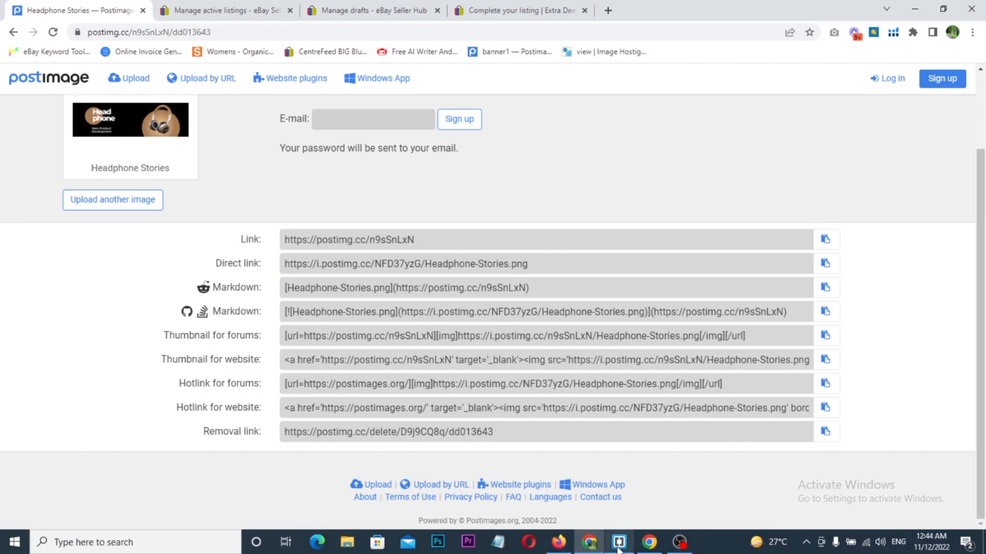
{"action": "left_click", "coordinate": [827, 265]}
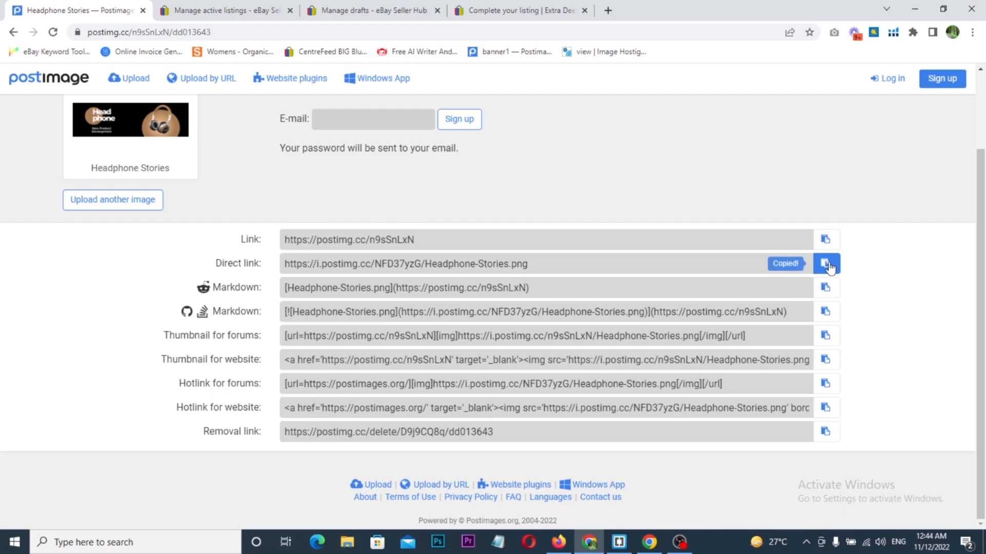
- In Brackets, replace the banner 1 image URL in the banner section of ecomreels.html with the copied Headphone Stories direct link
{"action": "left_click", "coordinate": [619, 542]}
{"action": "scroll", "coordinate": [453, 356], "scroll_direction": "up", "scroll_amount": 15}
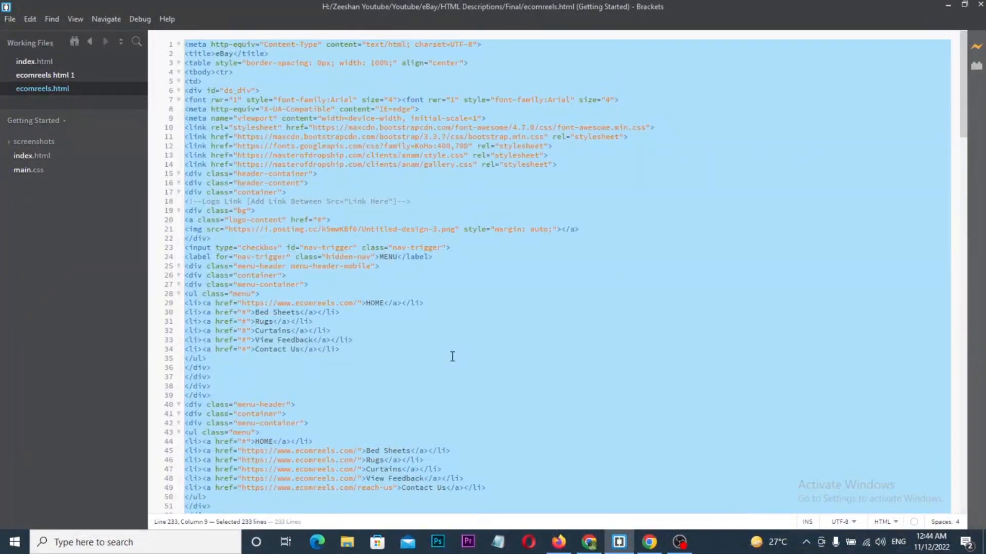
{"action": "scroll", "coordinate": [453, 218], "scroll_direction": "down", "scroll_amount": 9}
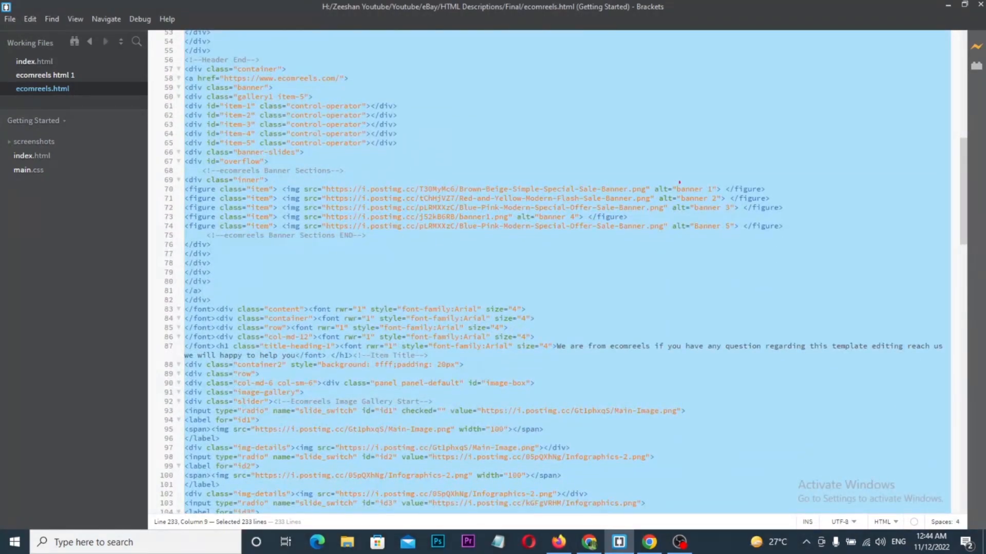
{"action": "left_click_drag", "start_coordinate": [653, 167], "coordinate": [796, 247]}
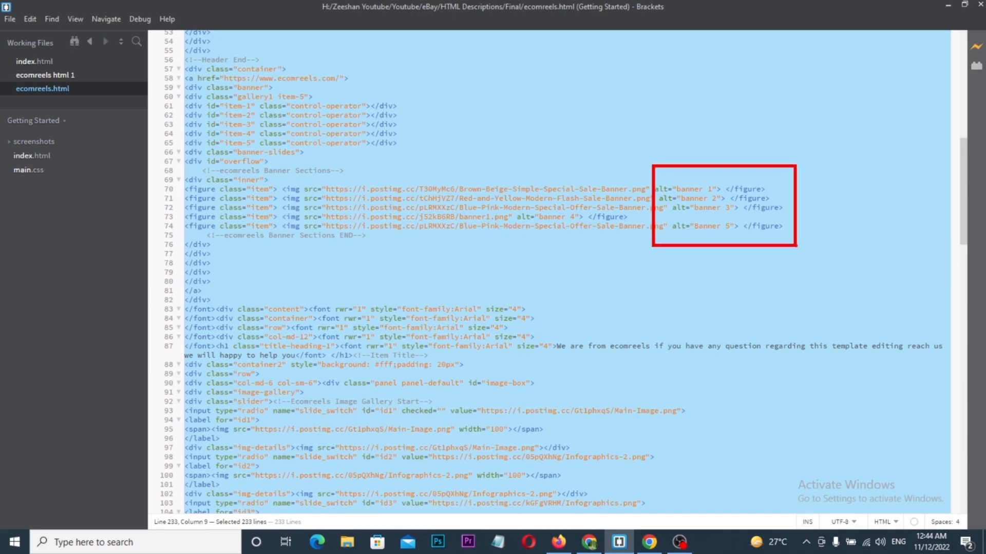
{"action": "left_click_drag", "start_coordinate": [680, 149], "coordinate": [717, 131]}
{"action": "key", "text": "Escape"}
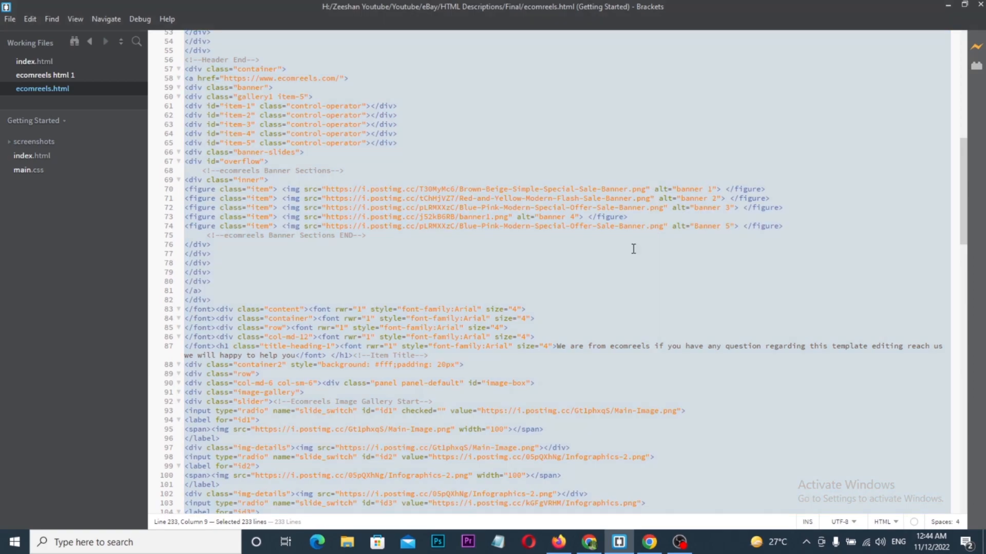
{"action": "left_click", "coordinate": [608, 190]}
{"action": "mouse_move", "coordinate": [608, 190]}
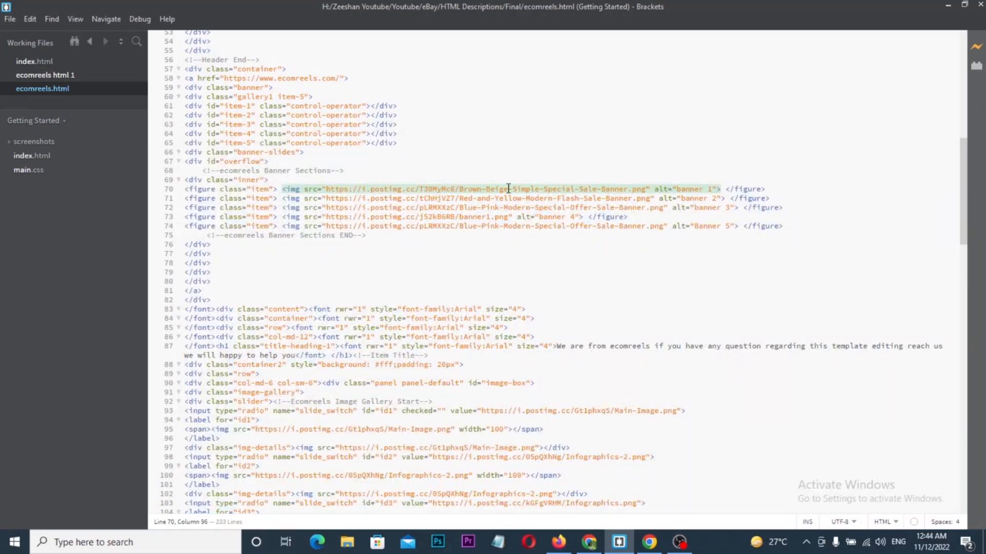
{"action": "left_click", "coordinate": [539, 198]}
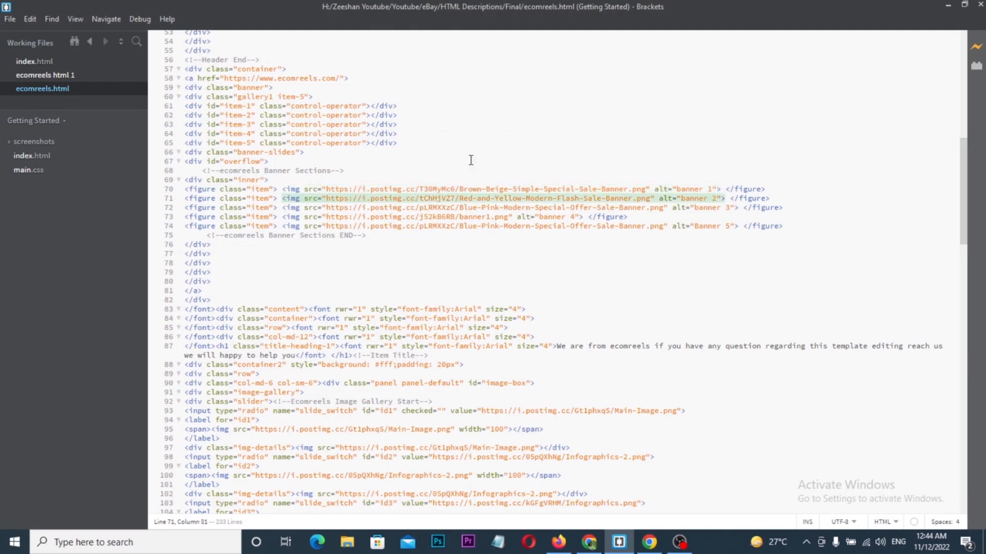
{"action": "left_click", "coordinate": [585, 189]}
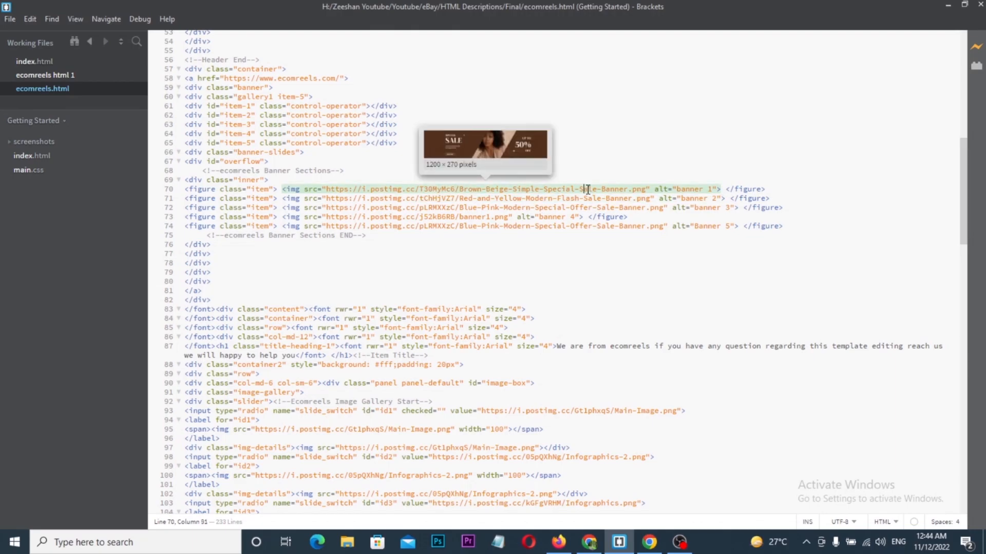
{"action": "left_click_drag", "start_coordinate": [648, 189], "coordinate": [328, 190]}
{"action": "key", "text": "ctrl+v"}
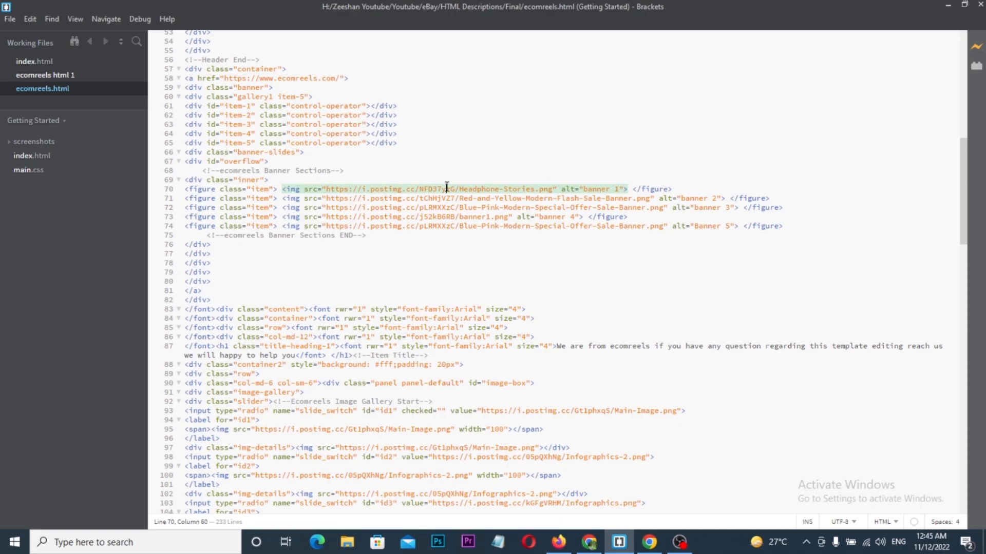
- Reload the ecomreels.html preview in Chrome and check the banner slider and the product gallery below it
{"action": "left_click", "coordinate": [649, 543]}
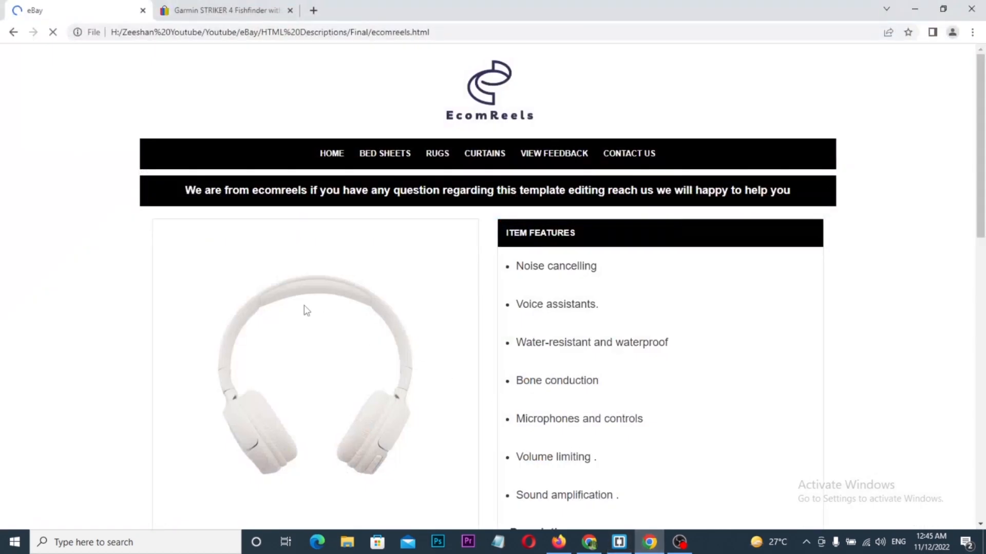
{"action": "left_click", "coordinate": [52, 35]}
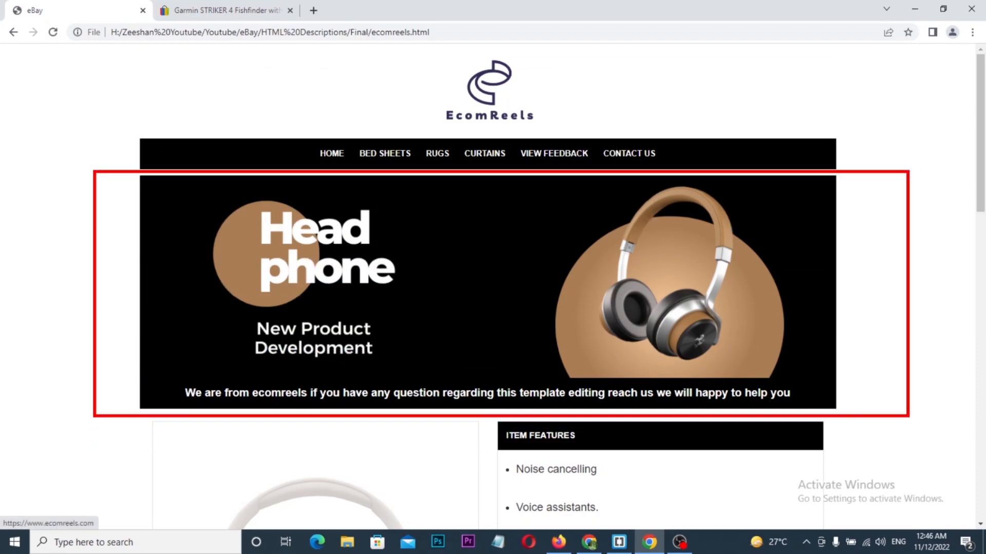
{"action": "left_click_drag", "start_coordinate": [862, 306], "coordinate": [925, 304]}
{"action": "key", "text": "Escape"}
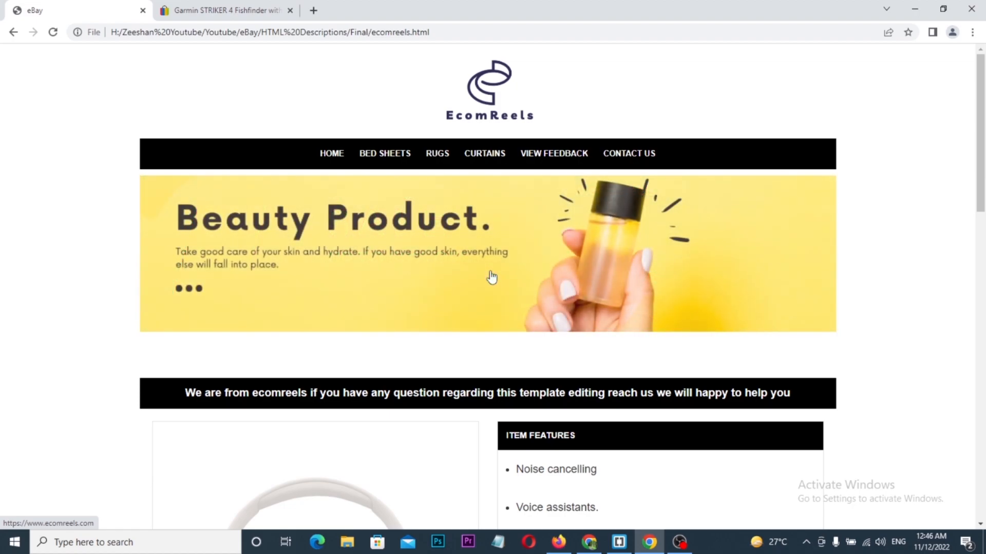
{"action": "scroll", "coordinate": [492, 277], "scroll_direction": "down", "scroll_amount": 8}
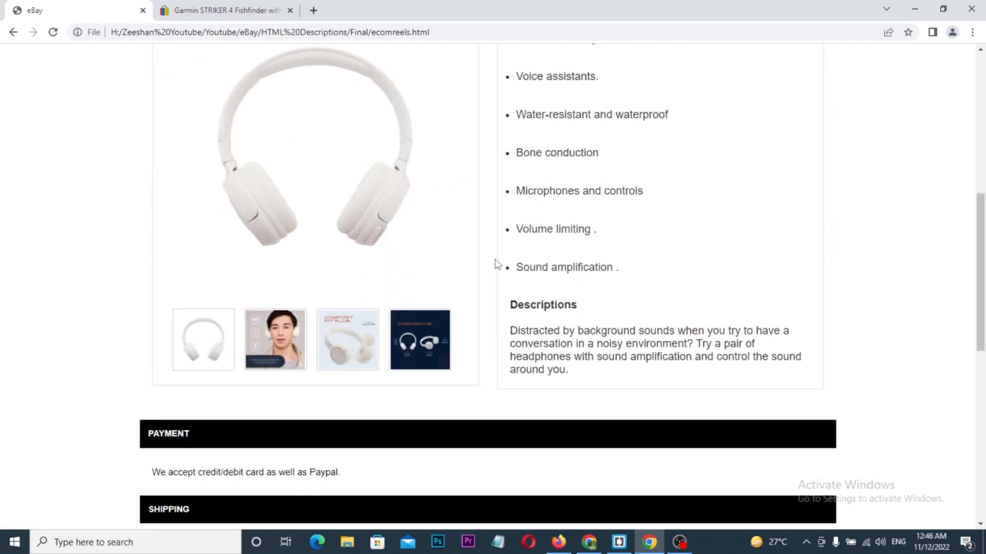
{"action": "scroll", "coordinate": [496, 264], "scroll_direction": "down", "scroll_amount": 2}
{"action": "scroll", "coordinate": [496, 264], "scroll_direction": "up", "scroll_amount": 2}
- Preview the banner and gallery image links in the Brackets code and view the second gallery picture in the browser preview
{"action": "key", "text": "alt+Tab"}
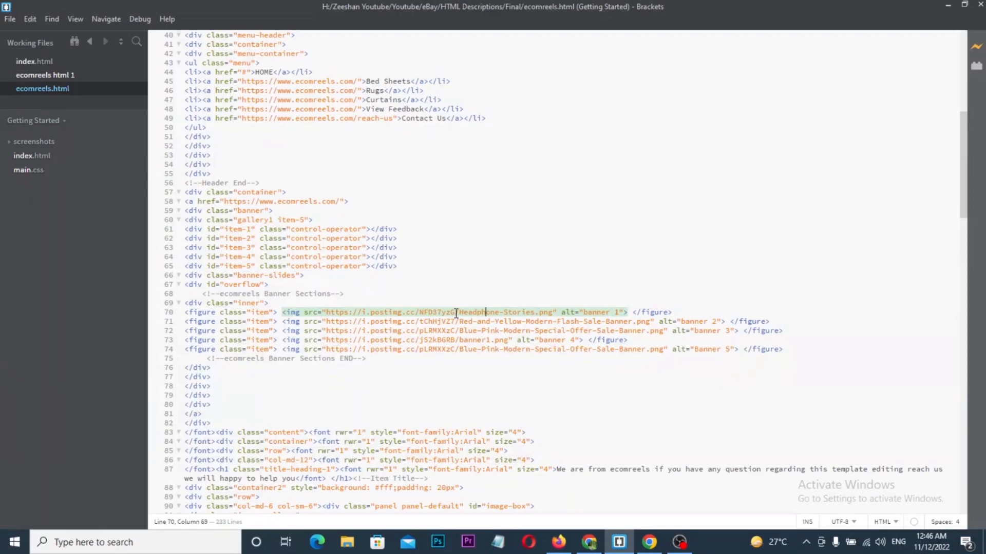
{"action": "mouse_move", "coordinate": [457, 312]}
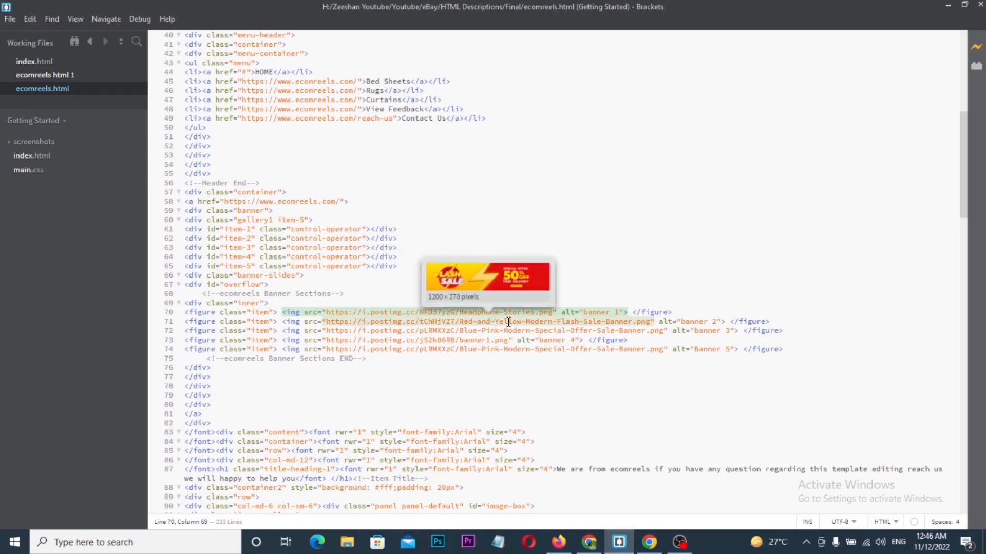
{"action": "scroll", "coordinate": [492, 286], "scroll_direction": "down", "scroll_amount": 5}
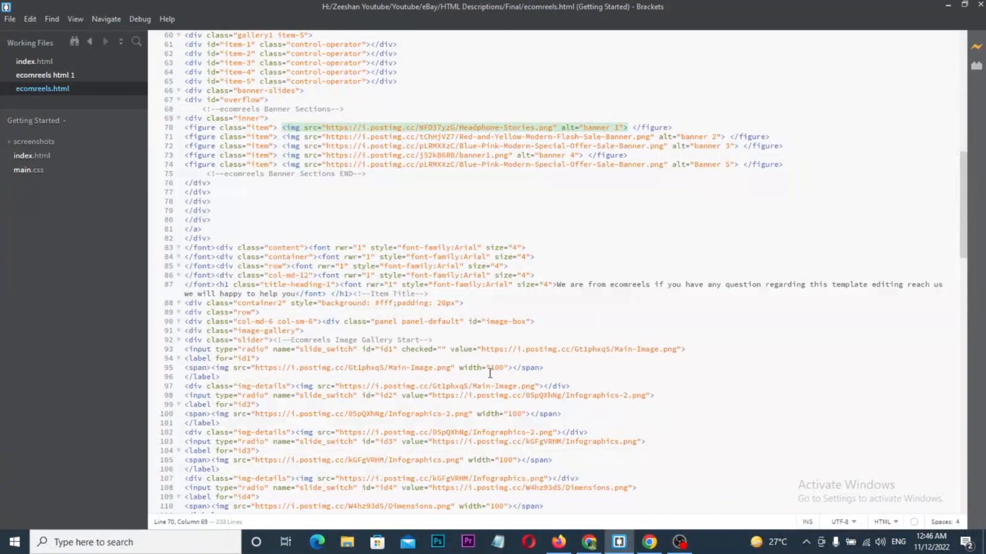
{"action": "mouse_move", "coordinate": [549, 396]}
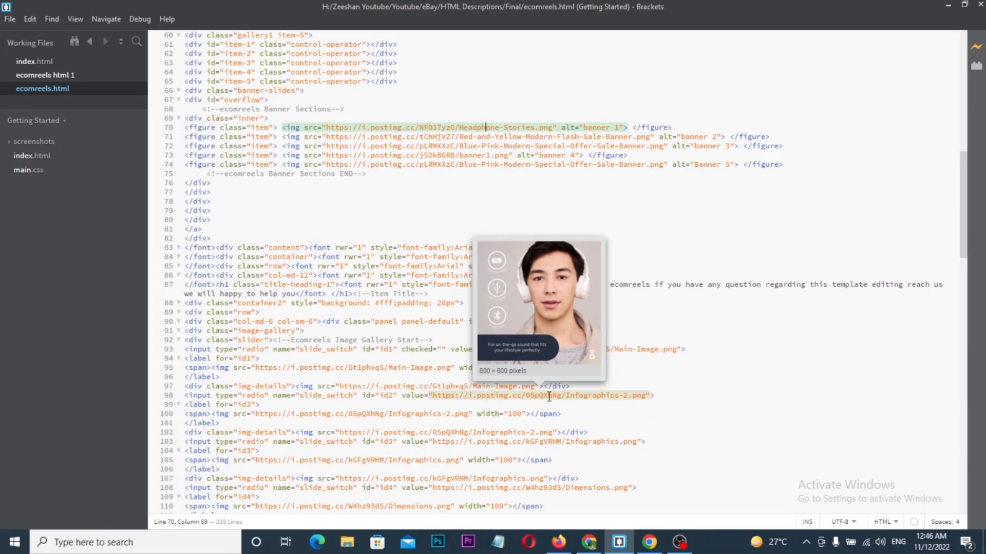
{"action": "key", "text": "alt+Tab"}
{"action": "left_click", "coordinate": [283, 337]}
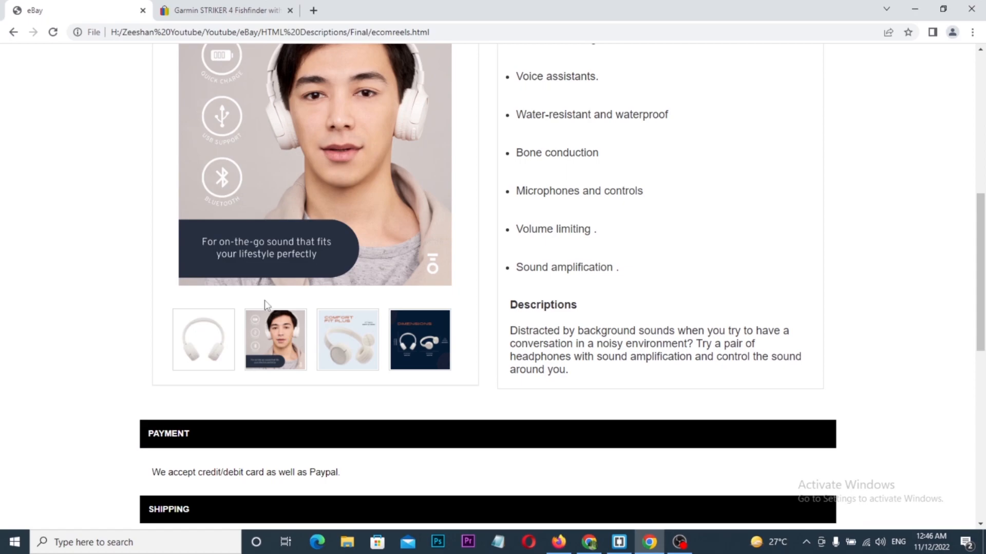
- Switch to Postimages and upload the eight banner images from the Downloads folder, including Headphone Stories, Watch sale Instagram Post and banner1
{"action": "key", "text": "alt+Tab"}
{"action": "key", "text": "alt+Tab"}
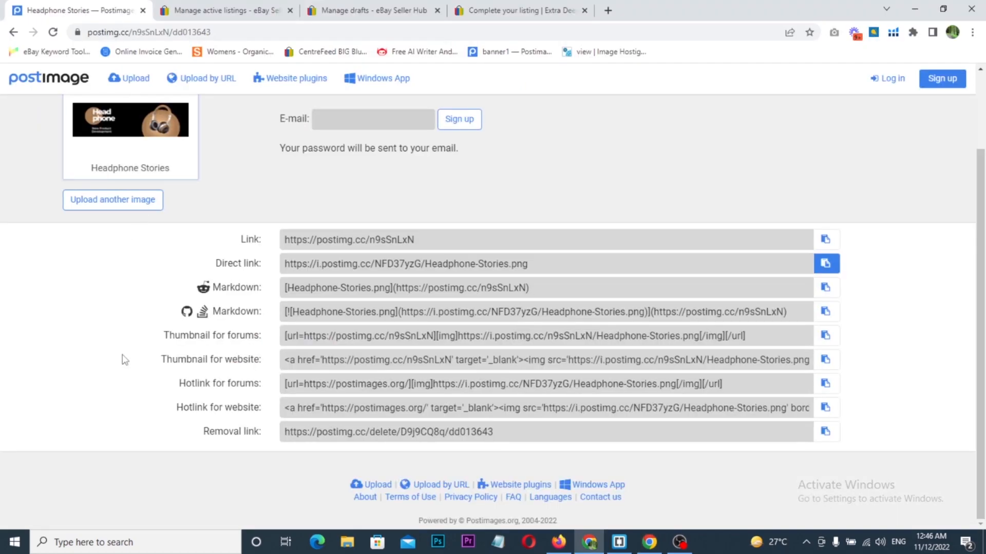
{"action": "left_click", "coordinate": [375, 487]}
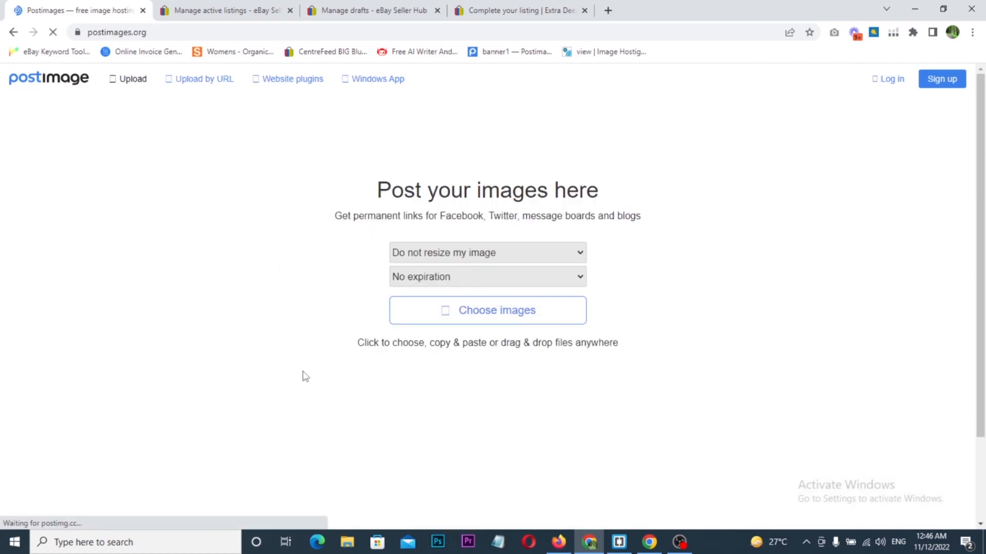
{"action": "left_click", "coordinate": [477, 313]}
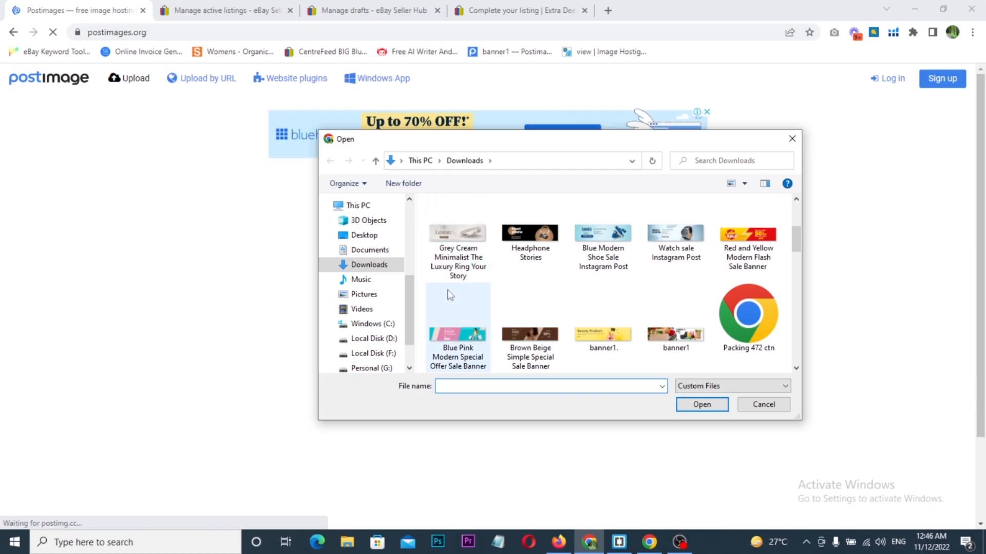
{"action": "left_click_drag", "start_coordinate": [448, 293], "coordinate": [667, 234]}
{"action": "key", "text": "Return"}
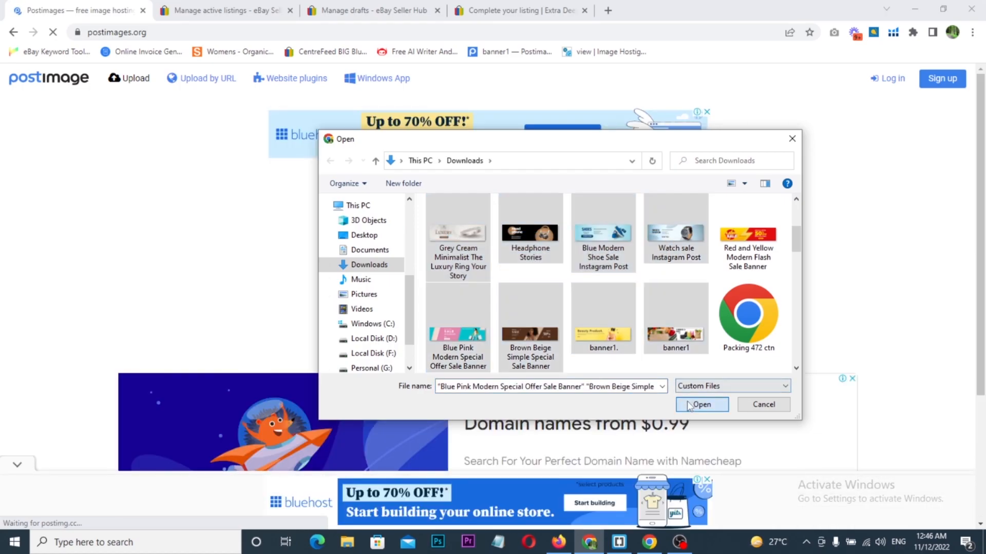
{"action": "scroll", "coordinate": [172, 323], "scroll_direction": "down", "scroll_amount": 3}
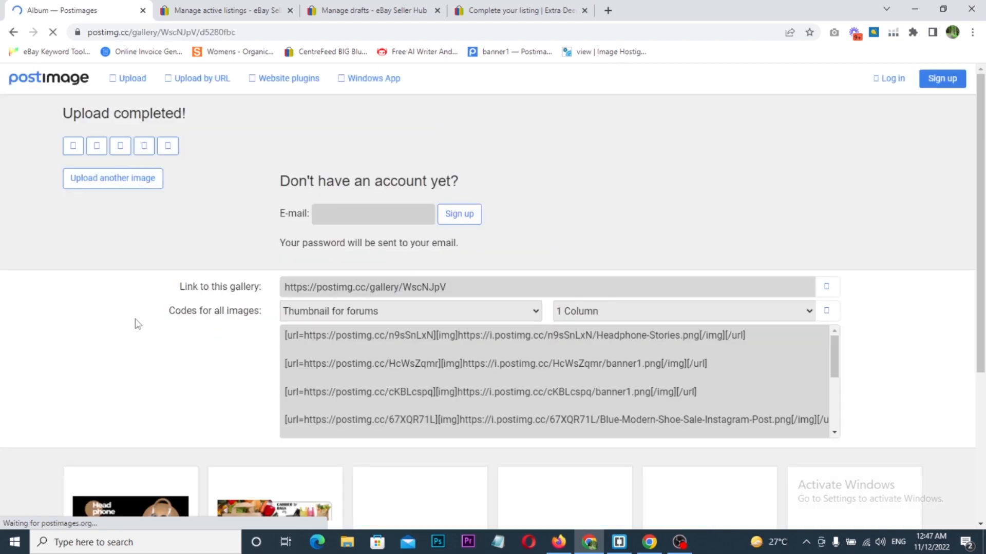
{"action": "scroll", "coordinate": [138, 324], "scroll_direction": "down", "scroll_amount": 5}
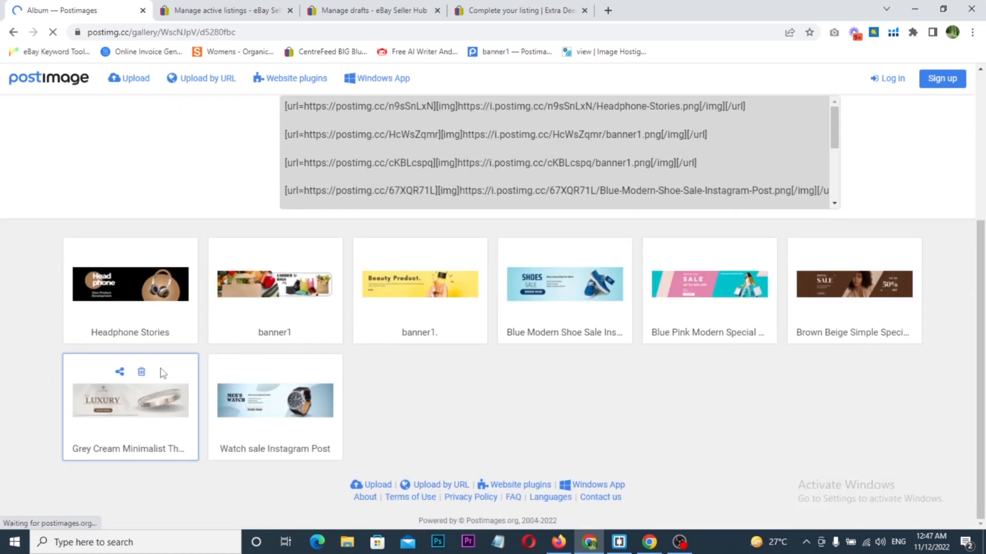
{"action": "mouse_move", "coordinate": [7, 242]}
{"action": "left_mouse_down"}
{"action": "mouse_move", "coordinate": [367, 356]}
{"action": "mouse_move", "coordinate": [857, 435]}
{"action": "mouse_move", "coordinate": [940, 462]}
{"action": "mouse_move", "coordinate": [928, 455]}
{"action": "left_mouse_up"}
{"action": "mouse_move", "coordinate": [872, 393]}
{"action": "left_mouse_down"}
{"action": "mouse_move", "coordinate": [901, 430]}
{"action": "mouse_move", "coordinate": [980, 394]}
{"action": "left_mouse_up"}
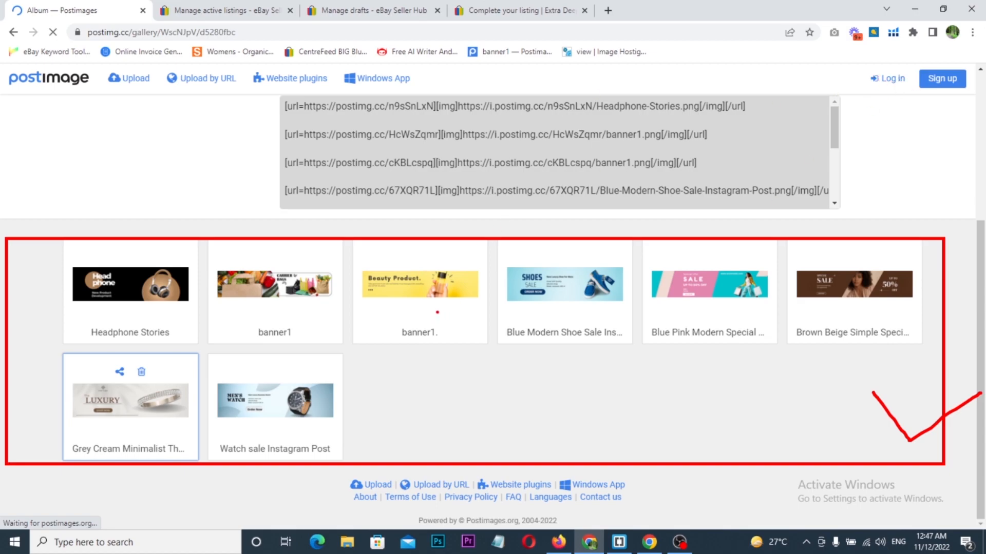
{"action": "key", "text": "Escape"}
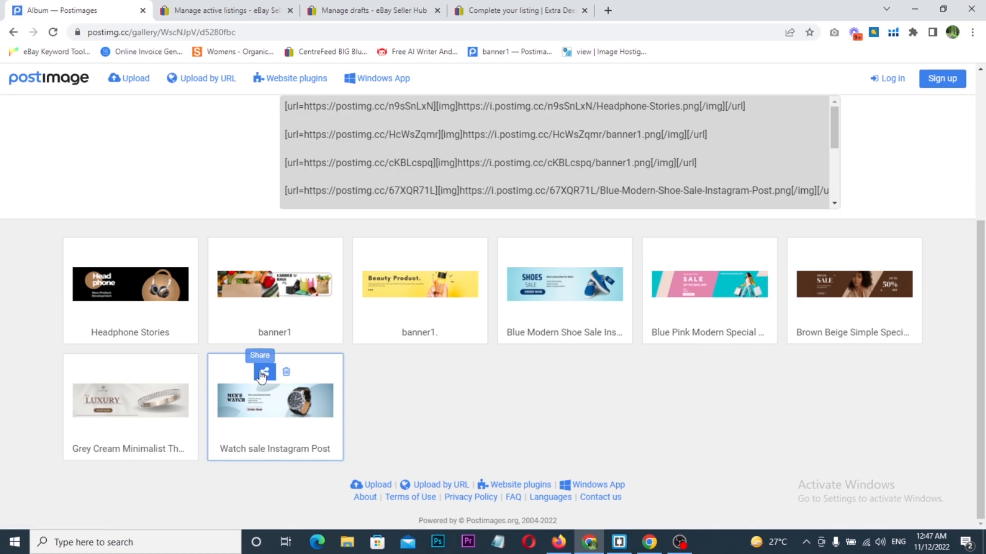
- Open the sharing links of the Watch sale Instagram Post image and copy its direct link
{"action": "left_click", "coordinate": [261, 371]}
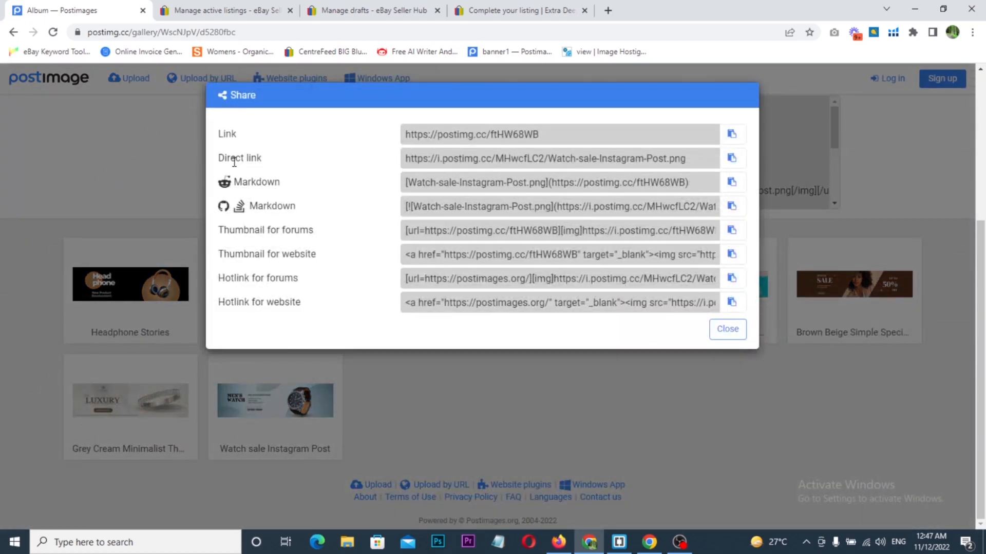
{"action": "left_click", "coordinate": [407, 159]}
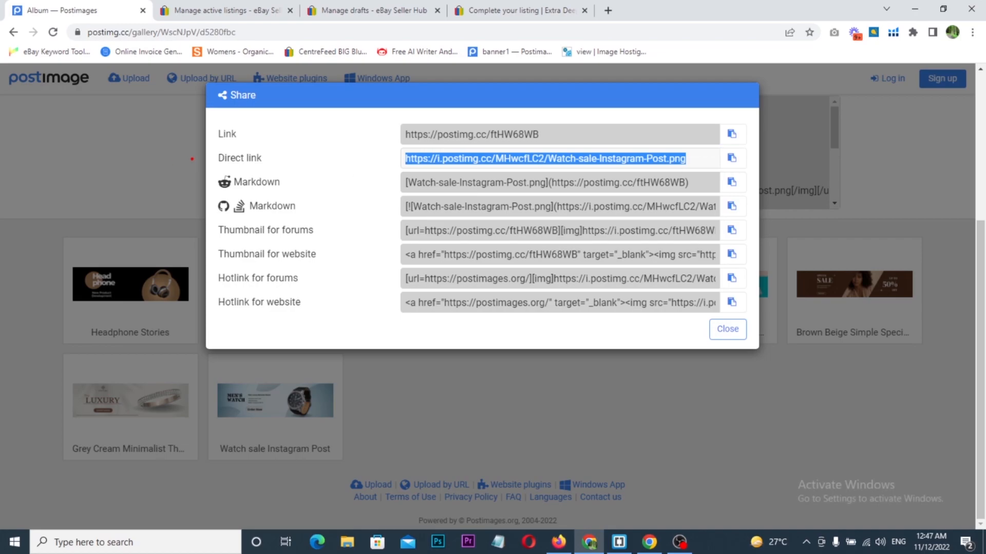
{"action": "mouse_move", "coordinate": [203, 148]}
{"action": "left_mouse_down"}
{"action": "mouse_move", "coordinate": [281, 171]}
{"action": "mouse_move", "coordinate": [345, 148]}
{"action": "left_mouse_up"}
{"action": "key", "text": "Escape"}
{"action": "left_click", "coordinate": [731, 158]}
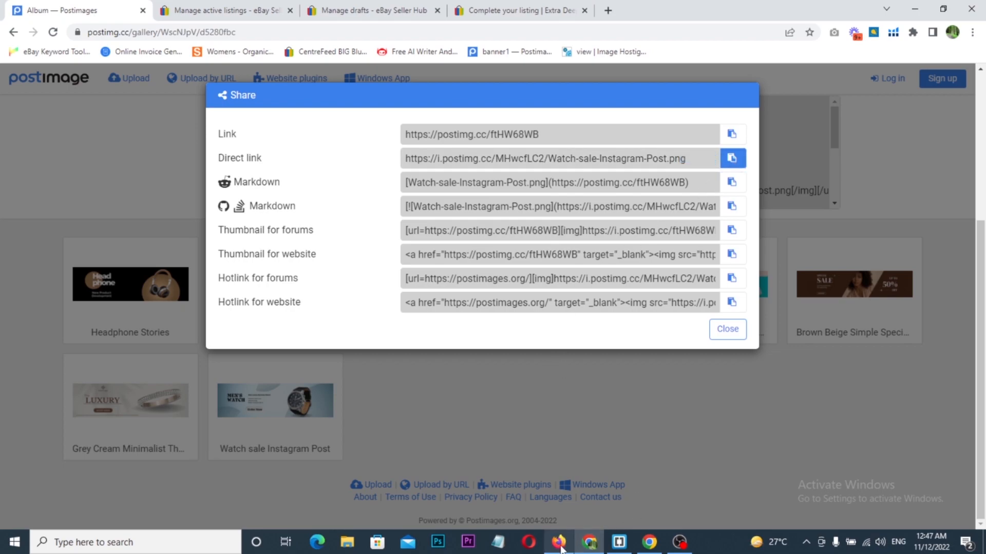
- Look over the ecomreels.html preview in Chrome down to the top products and view the fourth gallery picture, Dimensions
{"action": "left_click", "coordinate": [620, 544]}
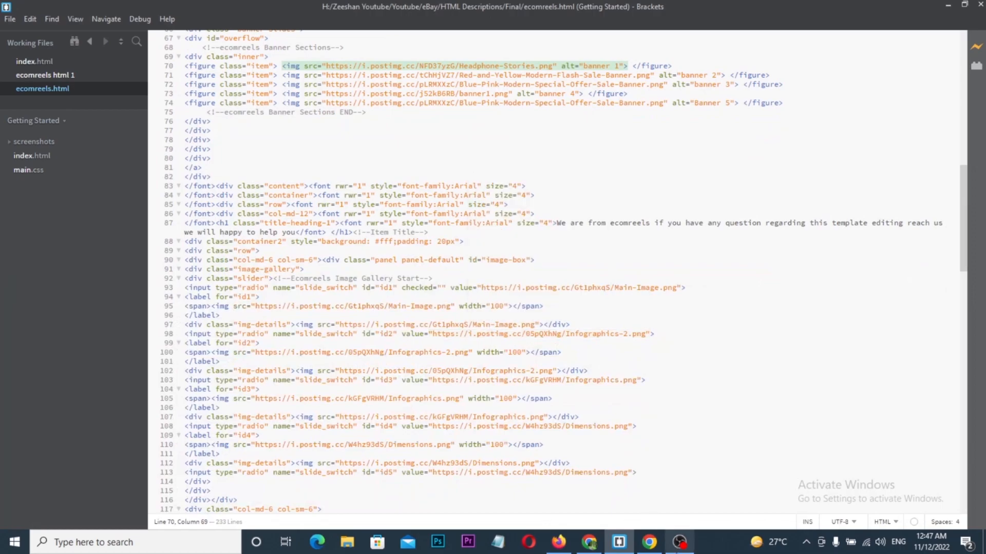
{"action": "left_click", "coordinate": [650, 542]}
{"action": "scroll", "coordinate": [478, 398], "scroll_direction": "down", "scroll_amount": 10}
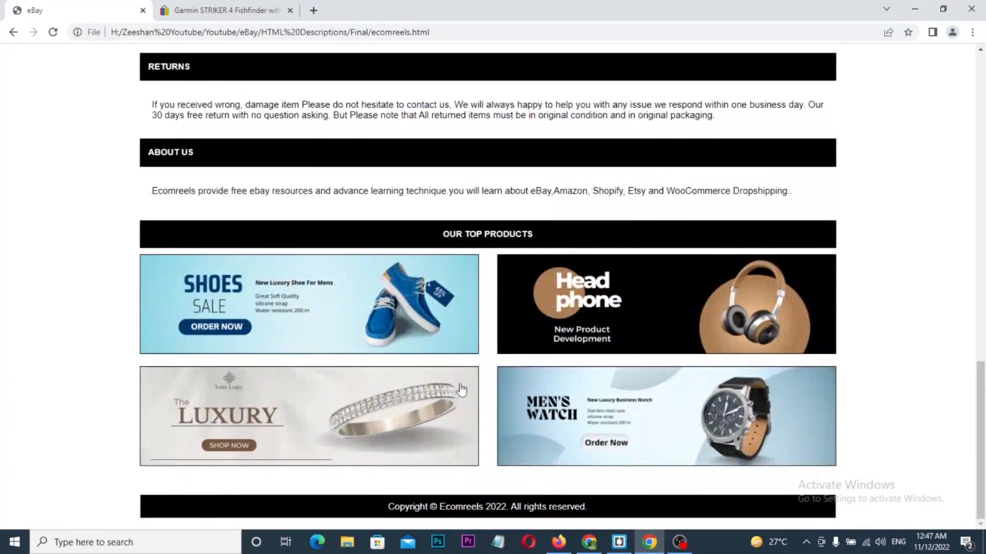
{"action": "scroll", "coordinate": [462, 390], "scroll_direction": "up", "scroll_amount": 8}
{"action": "scroll", "coordinate": [462, 390], "scroll_direction": "up", "scroll_amount": 2}
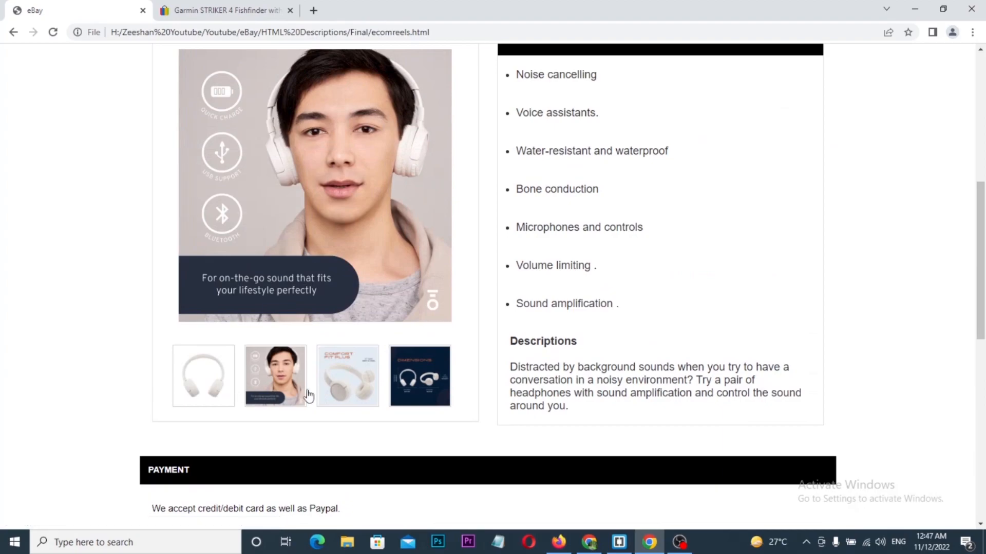
{"action": "left_click", "coordinate": [434, 379]}
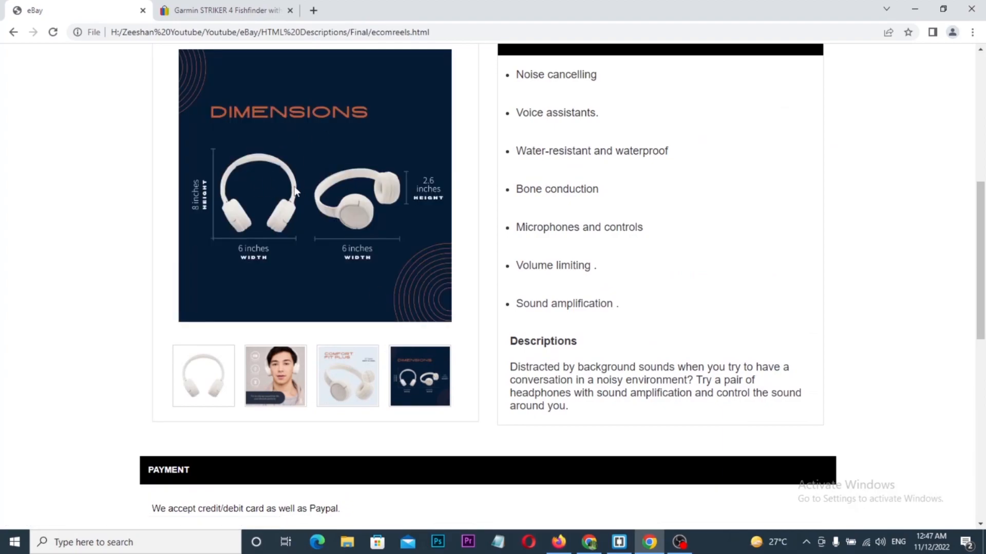
{"action": "mouse_move", "coordinate": [161, 63]}
{"action": "left_mouse_down"}
{"action": "mouse_move", "coordinate": [432, 276]}
{"action": "mouse_move", "coordinate": [469, 364]}
{"action": "left_mouse_up"}
{"action": "key", "text": "Escape"}
- In Brackets, replace the Dimensions image URL in the id4 gallery input with the copied Watch sale Instagram Post direct link
{"action": "key", "text": "alt+Tab"}
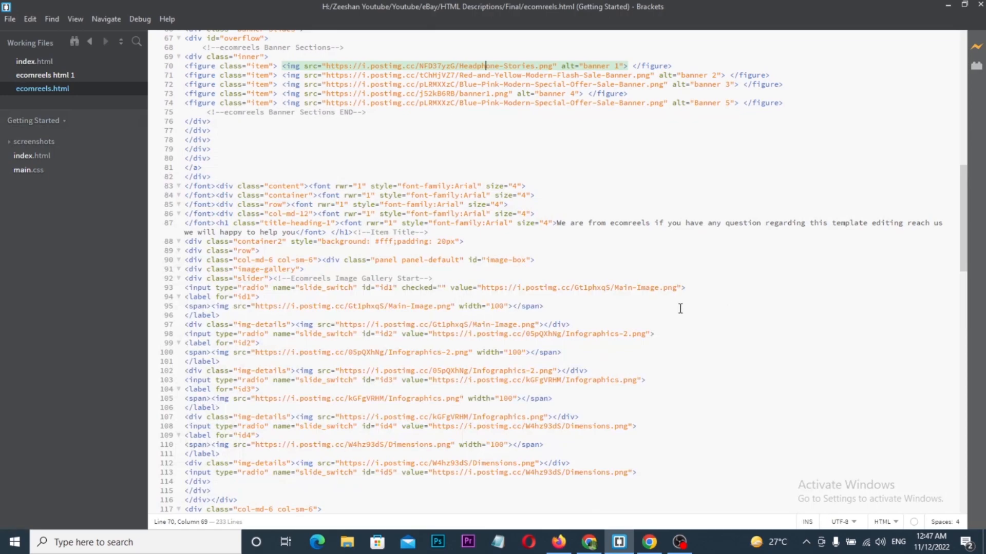
{"action": "mouse_move", "coordinate": [626, 288]}
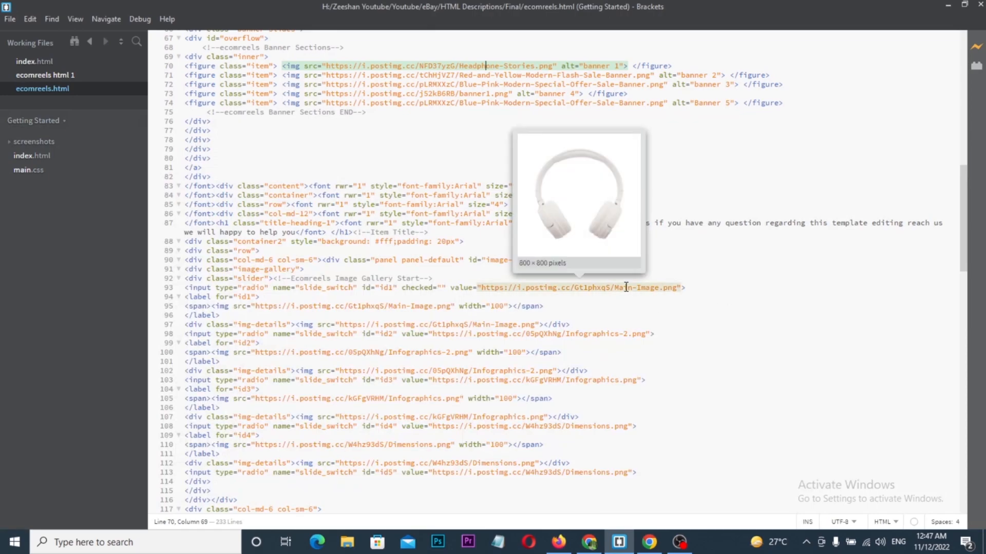
{"action": "mouse_move", "coordinate": [603, 333]}
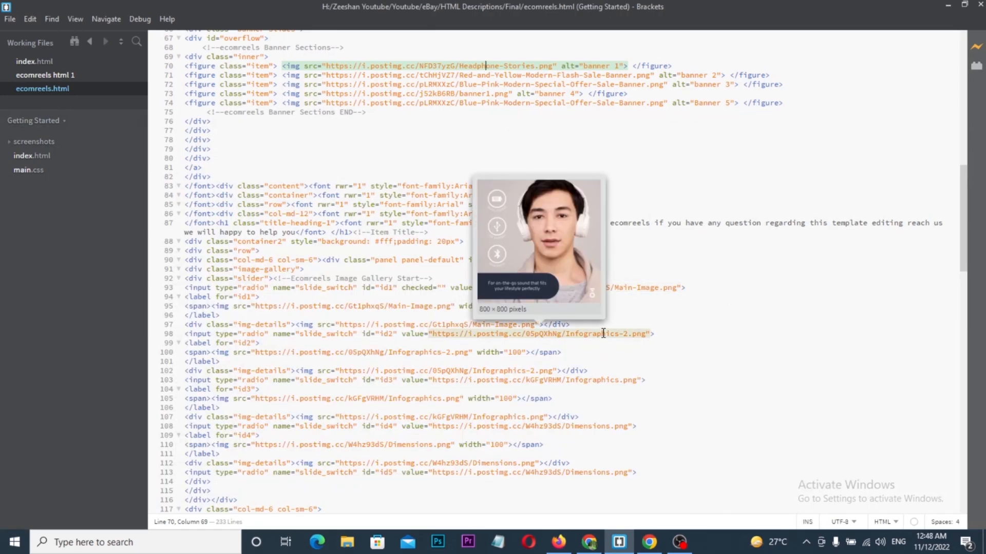
{"action": "mouse_move", "coordinate": [595, 379]}
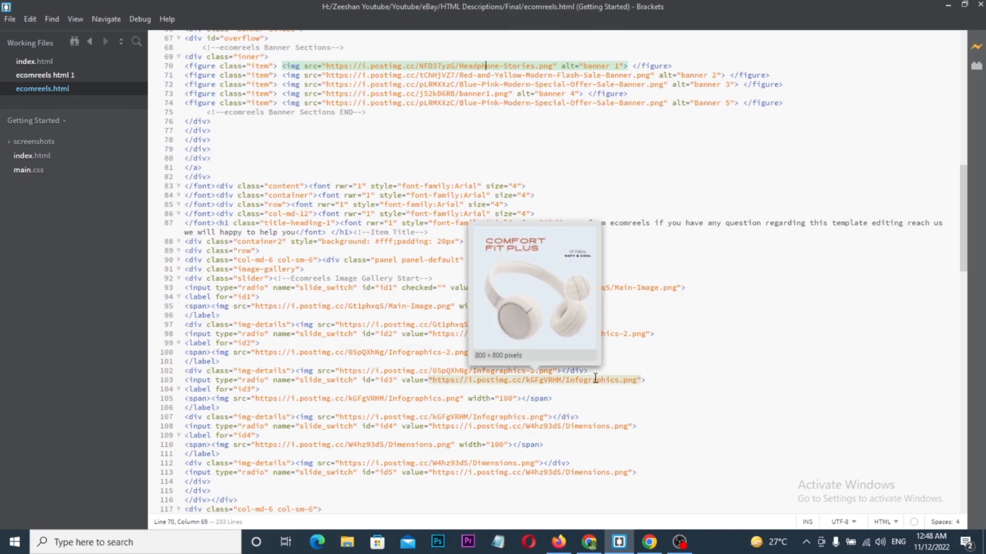
{"action": "mouse_move", "coordinate": [591, 424]}
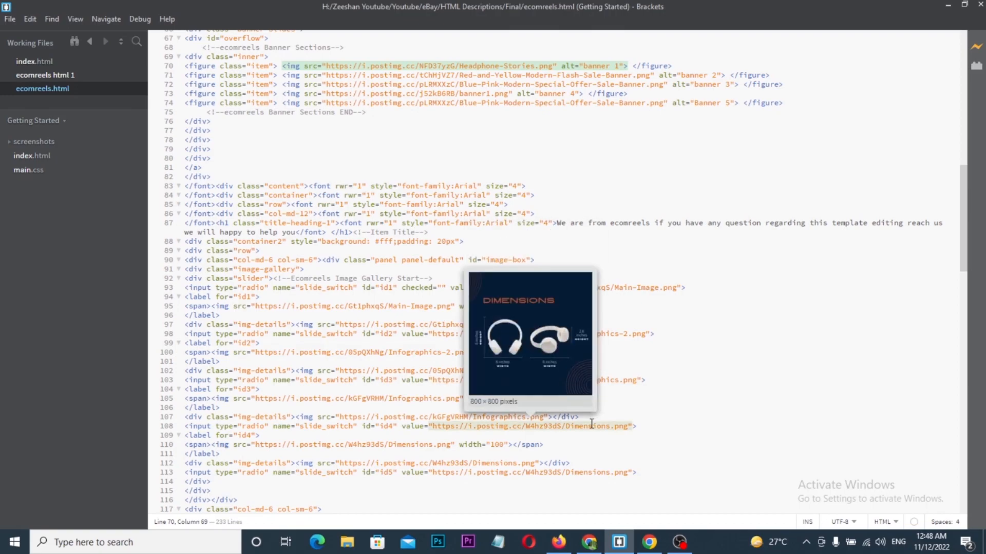
{"action": "left_click", "coordinate": [592, 425]}
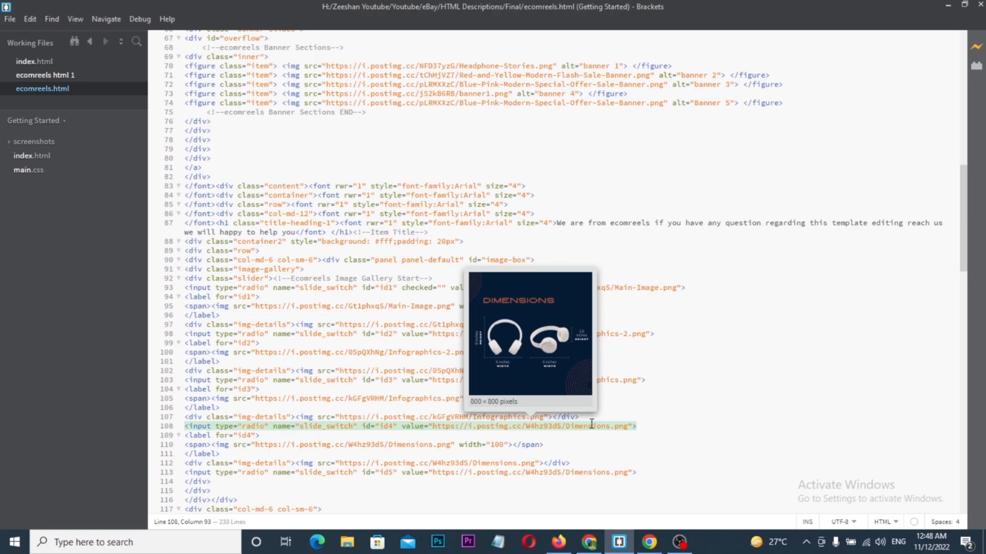
{"action": "left_click_drag", "start_coordinate": [627, 427], "coordinate": [436, 427]}
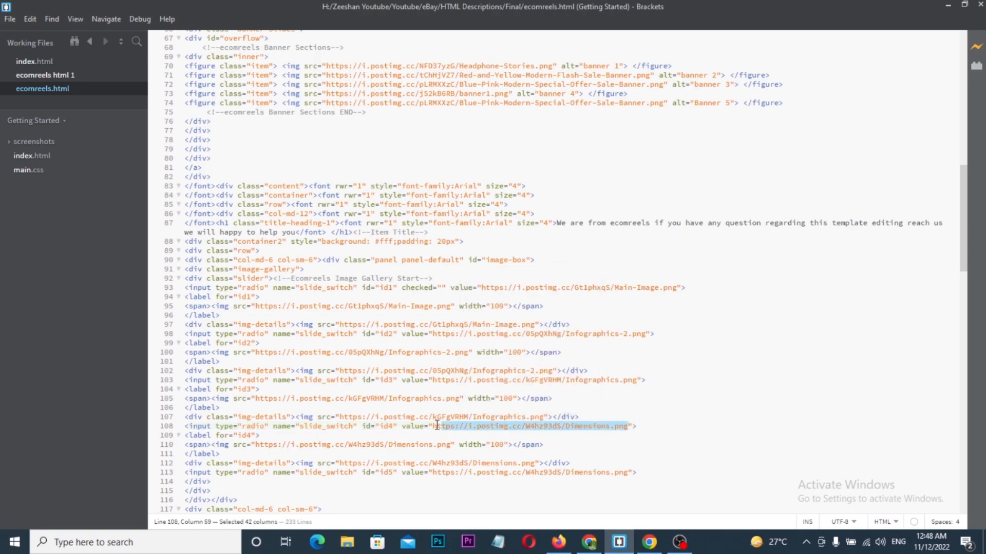
{"action": "key", "text": "ctrl+v"}
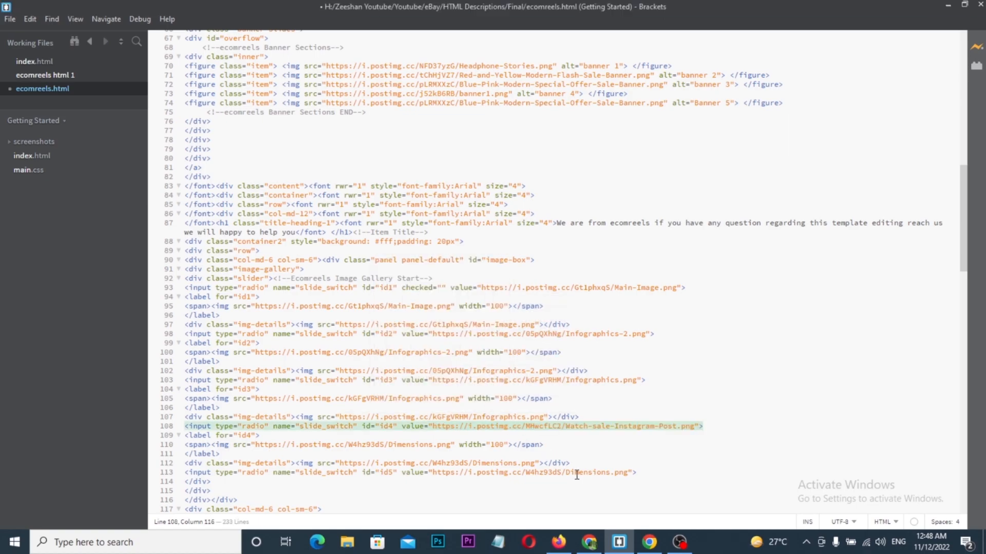
- Replace the remaining Dimensions image URLs on lines 110, 112 and 113 with the Watch sale Instagram Post direct link and save ecomreels.html
{"action": "mouse_move", "coordinate": [576, 475]}
{"action": "left_click_drag", "start_coordinate": [626, 472], "coordinate": [435, 475]}
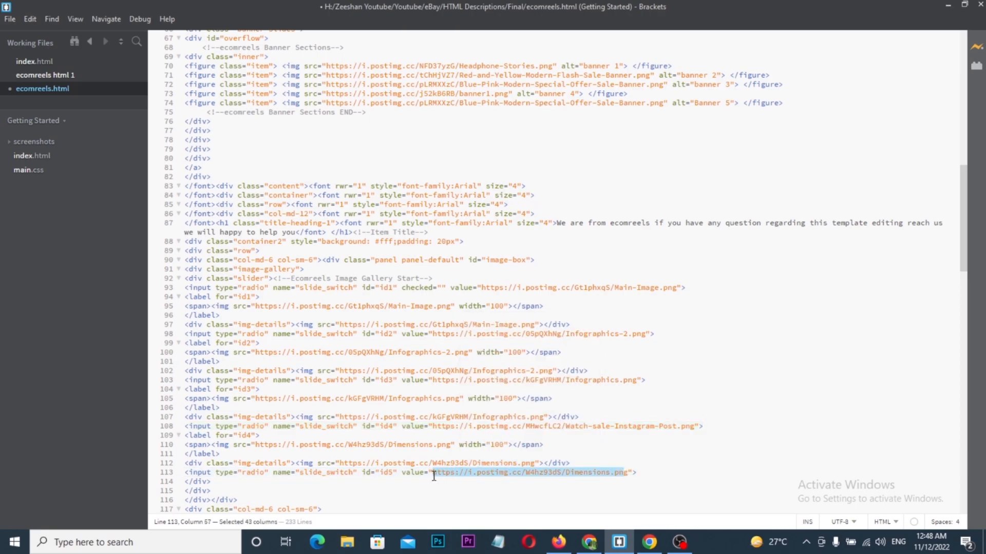
{"action": "key", "text": "ctrl+v"}
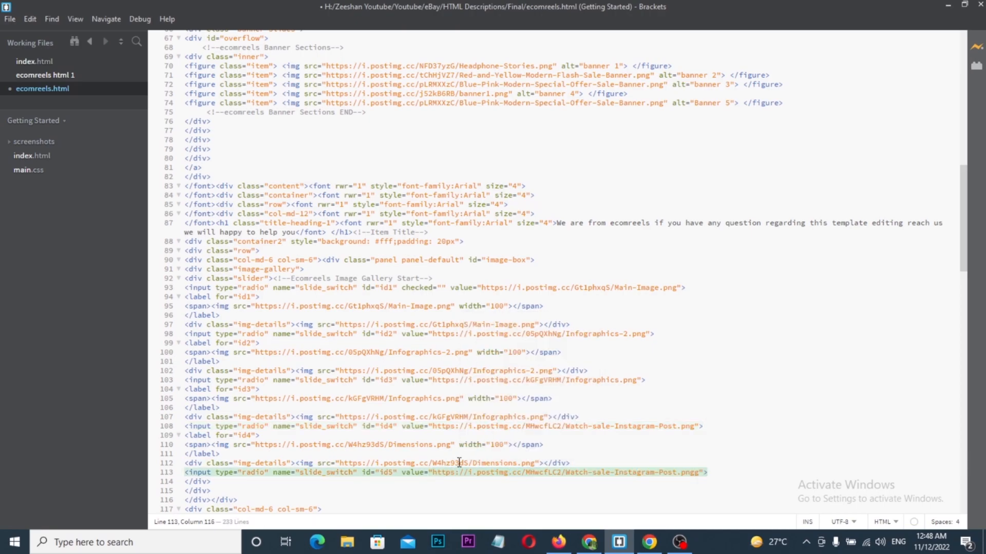
{"action": "mouse_move", "coordinate": [485, 463]}
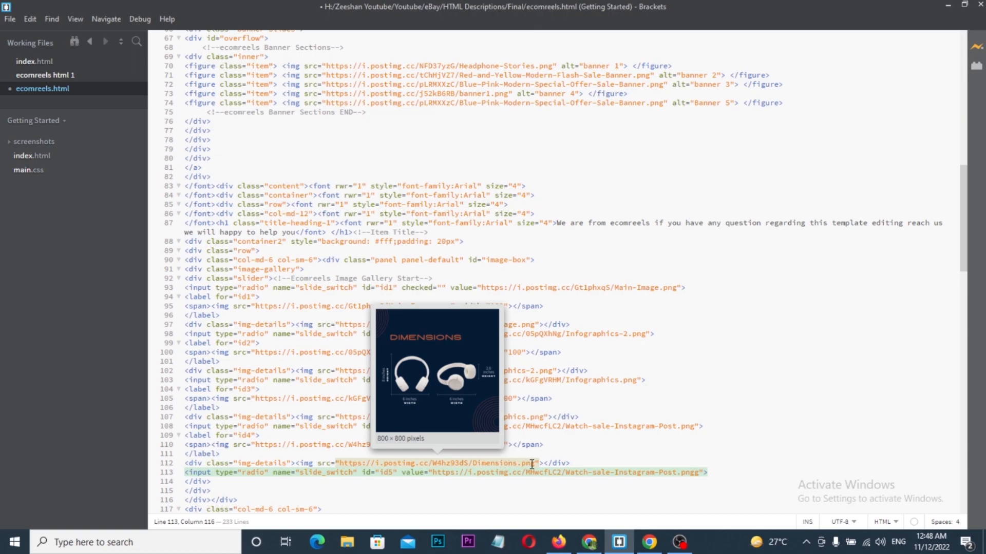
{"action": "left_click_drag", "start_coordinate": [529, 463], "coordinate": [343, 464]}
{"action": "key", "text": "ctrl+v"}
{"action": "key", "text": "ctrl+s"}
- Reload the ecomreels.html preview in Chrome, check each of the four gallery pictures, and return to the Brackets code
{"action": "key", "text": "alt+Tab"}
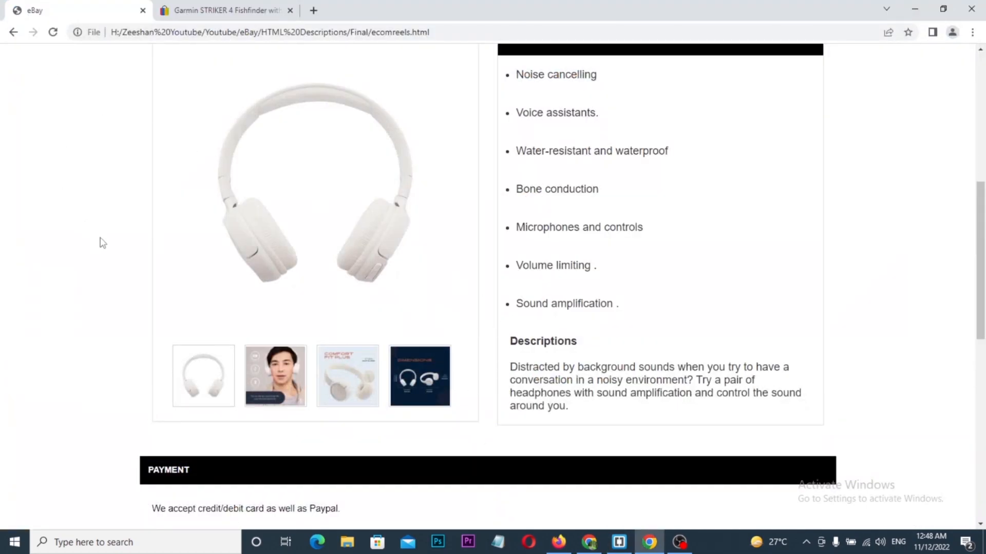
{"action": "left_click", "coordinate": [53, 33]}
{"action": "scroll", "coordinate": [221, 308], "scroll_direction": "down", "scroll_amount": 2}
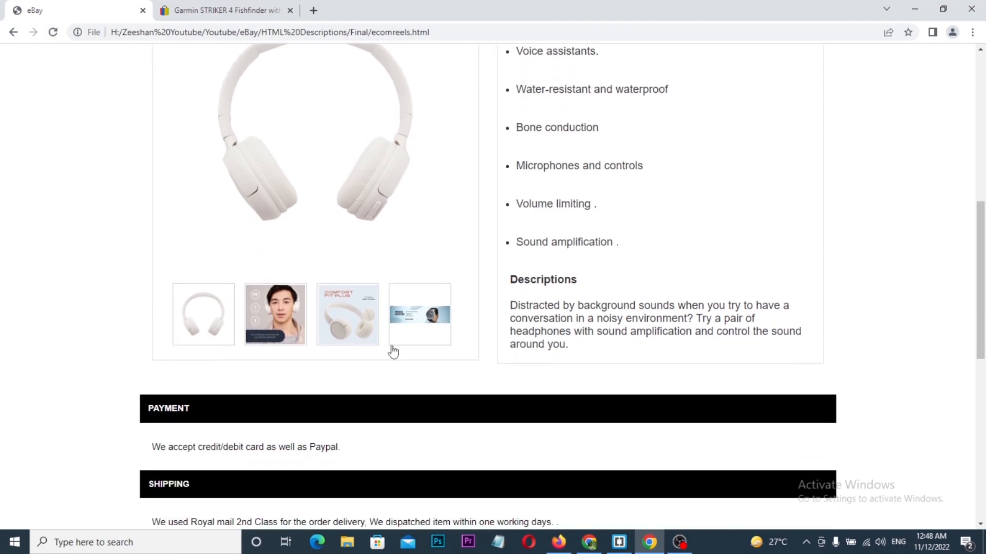
{"action": "left_click", "coordinate": [434, 312]}
{"action": "scroll", "coordinate": [462, 318], "scroll_direction": "up", "scroll_amount": 2}
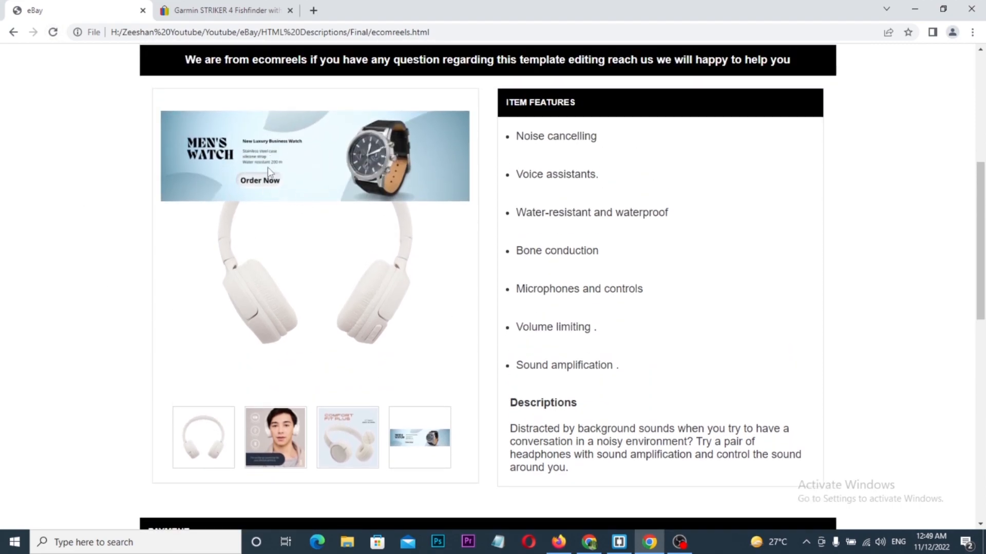
{"action": "left_click", "coordinate": [340, 449]}
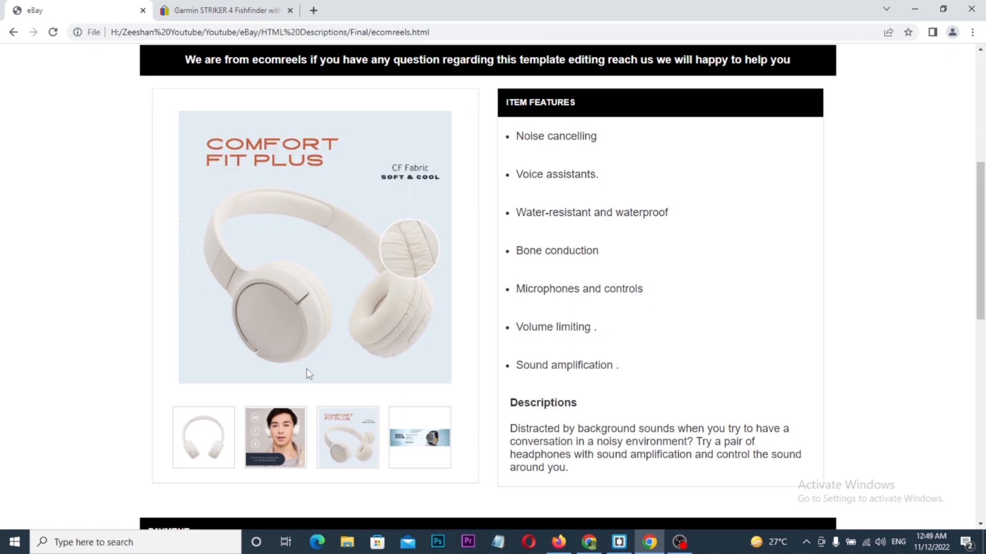
{"action": "left_click", "coordinate": [413, 435]}
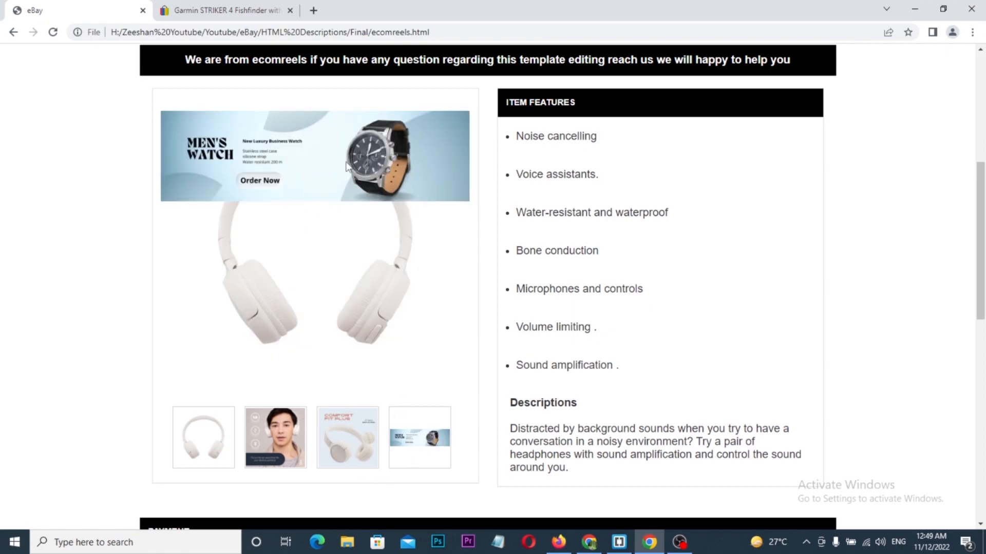
{"action": "left_click", "coordinate": [274, 436]}
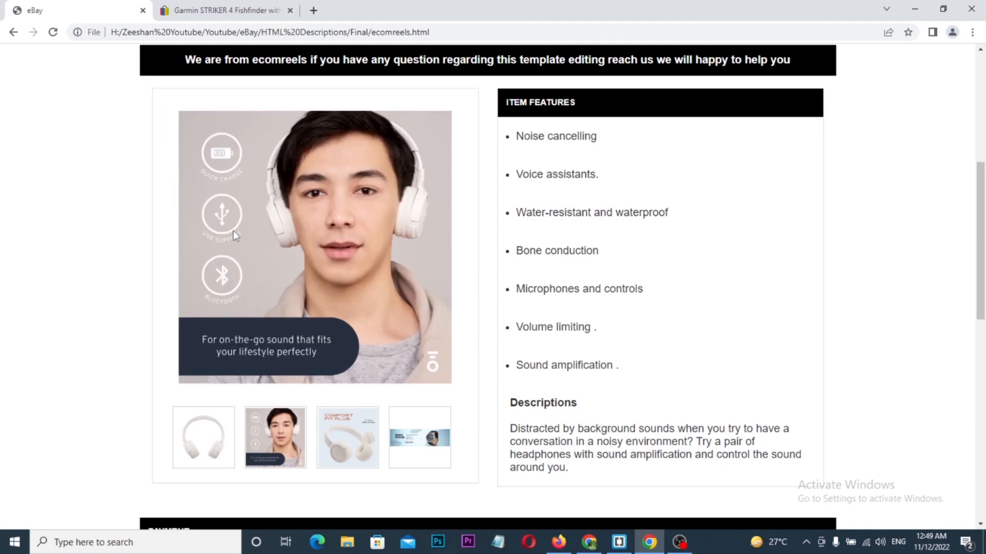
{"action": "left_click", "coordinate": [402, 440]}
{"action": "left_click", "coordinate": [345, 442]}
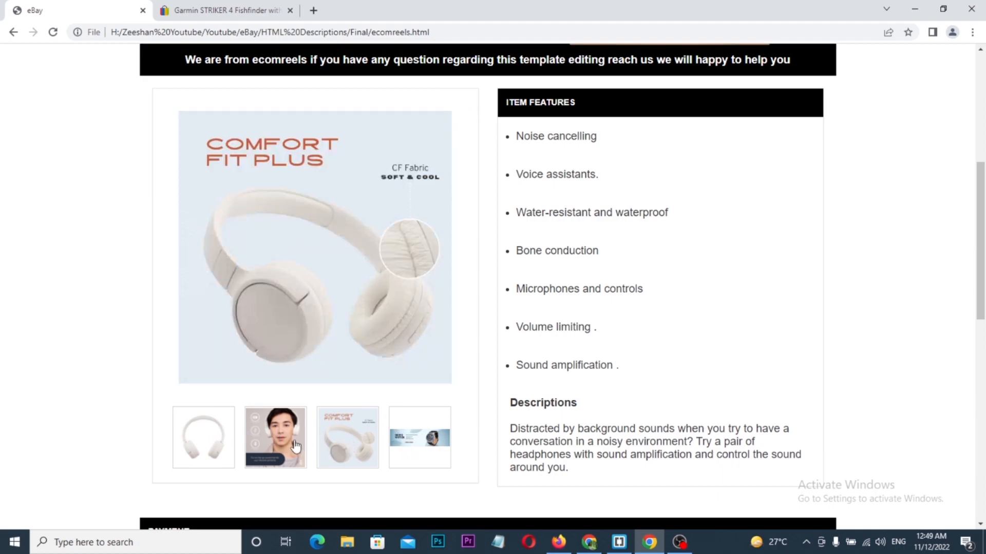
{"action": "left_click", "coordinate": [277, 446]}
{"action": "left_click", "coordinate": [219, 447]}
{"action": "left_click", "coordinate": [332, 443]}
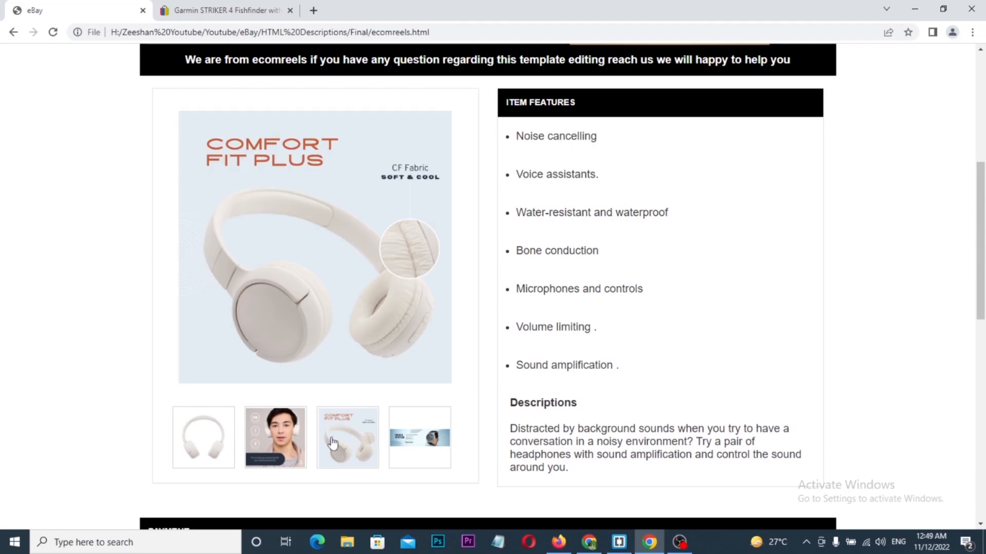
{"action": "key", "text": "alt+Tab"}
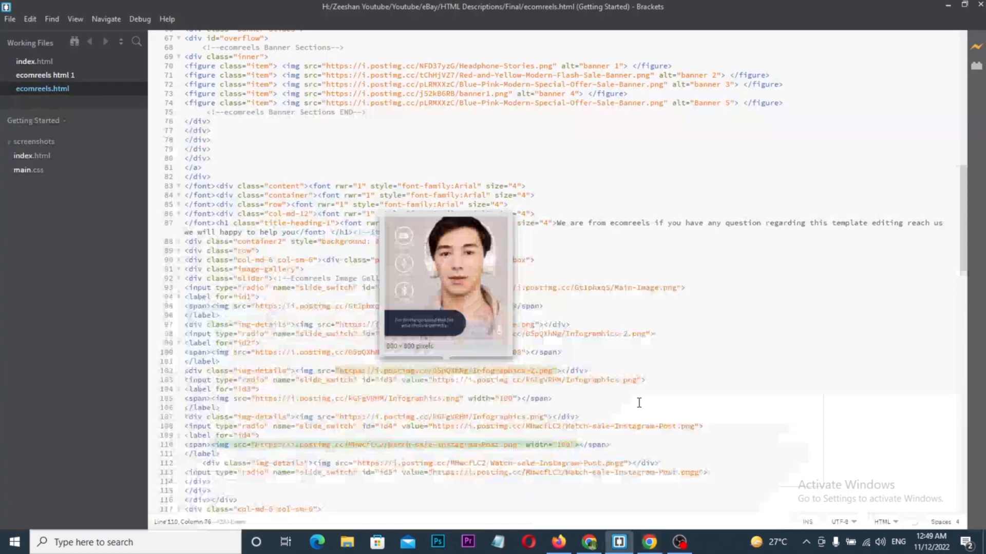
- Check the Watch sale Instagram Post image URLs of the fourth gallery picture on lines 108, 110 and 112
{"action": "scroll", "coordinate": [565, 395], "scroll_direction": "down", "scroll_amount": 2}
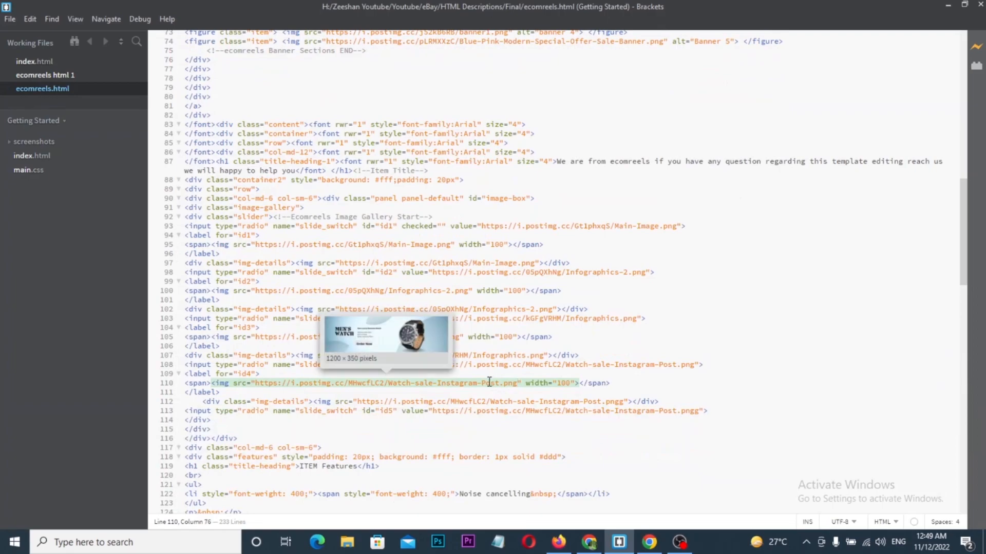
{"action": "left_click", "coordinate": [628, 363]}
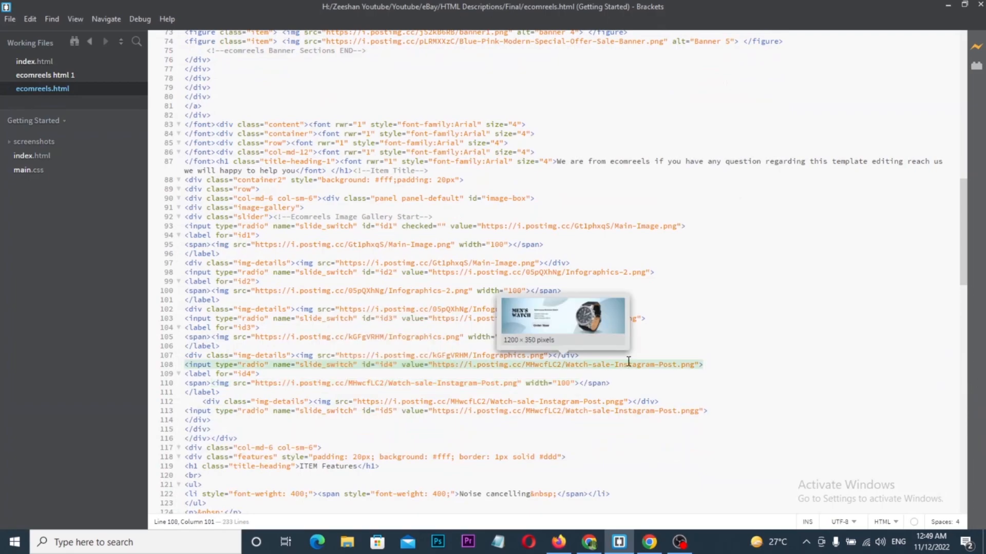
{"action": "left_click", "coordinate": [488, 383]}
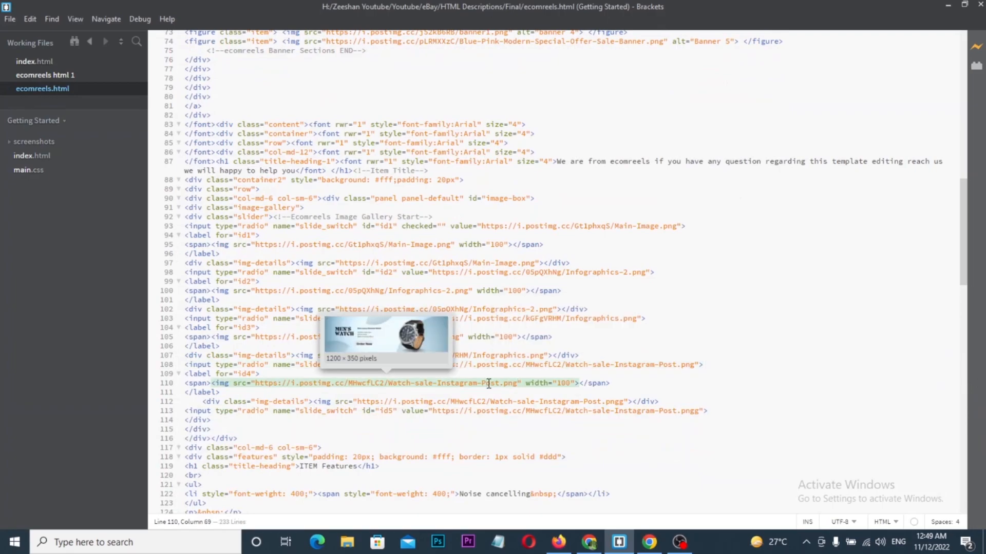
{"action": "left_click", "coordinate": [546, 402]}
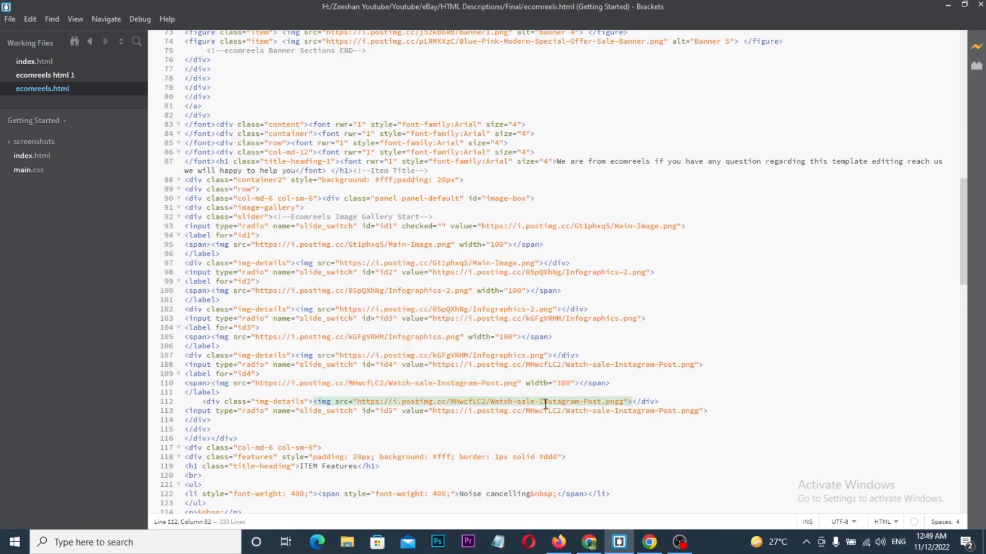
- Switch to the ecomreels.html preview in Chrome and view the second and third gallery pictures
{"action": "key", "text": "alt+Tab"}
{"action": "scroll", "coordinate": [163, 355], "scroll_direction": "down", "scroll_amount": 2}
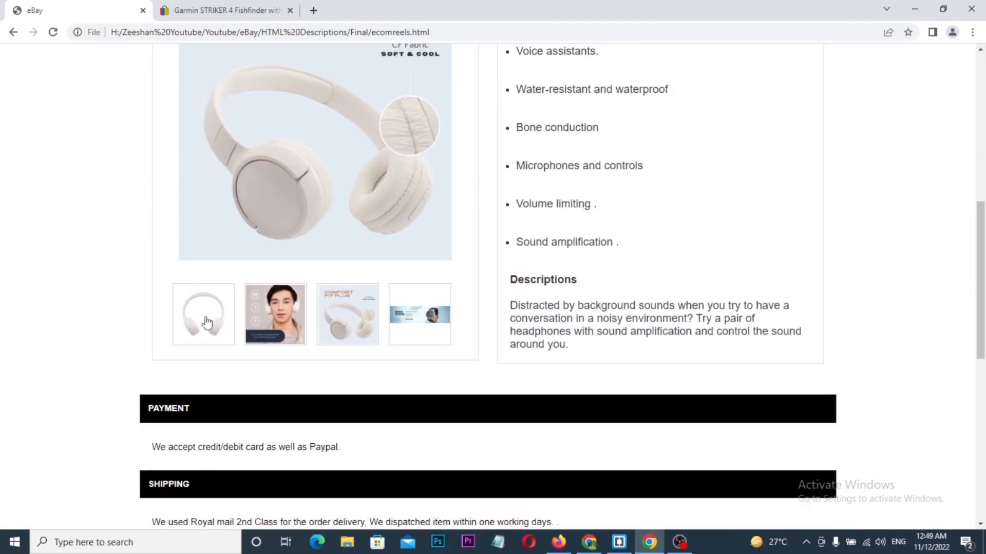
{"action": "left_click", "coordinate": [268, 316]}
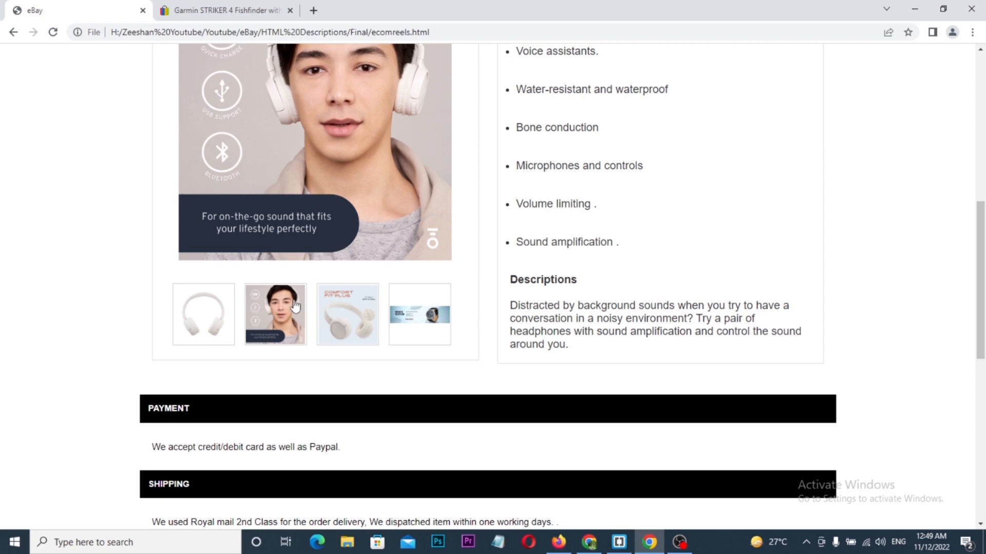
{"action": "mouse_move", "coordinate": [250, 281]}
{"action": "left_mouse_down"}
{"action": "mouse_move", "coordinate": [301, 333]}
{"action": "mouse_move", "coordinate": [325, 264]}
{"action": "mouse_move", "coordinate": [322, 286]}
{"action": "left_mouse_up"}
{"action": "mouse_move", "coordinate": [340, 324]}
{"action": "left_mouse_down"}
{"action": "mouse_move", "coordinate": [370, 274]}
{"action": "mouse_move", "coordinate": [380, 291]}
{"action": "left_mouse_up"}
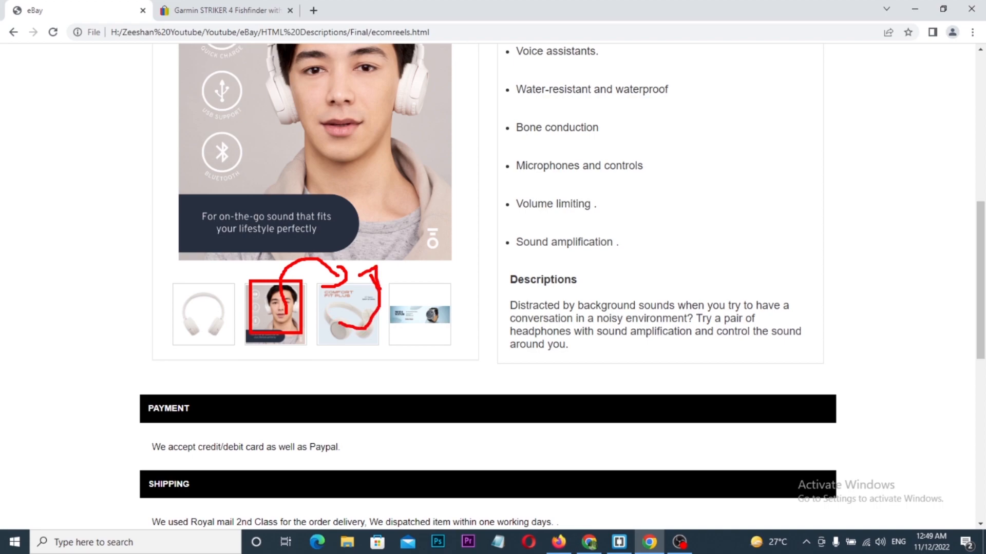
{"action": "key", "text": "Escape"}
{"action": "left_click", "coordinate": [343, 317]}
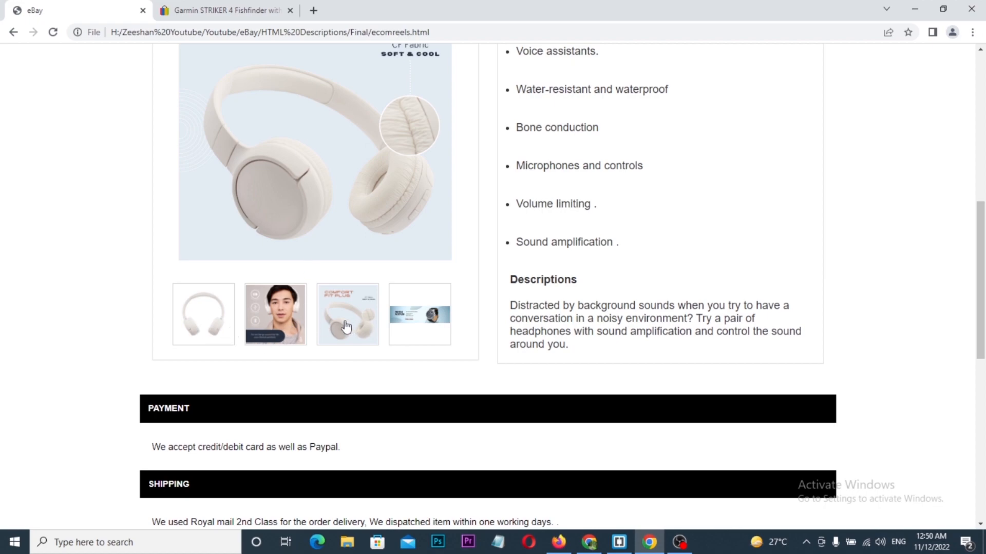
- Compare how the first, second and fourth gallery pictures display in the preview's main image area
{"action": "left_click", "coordinate": [189, 319]}
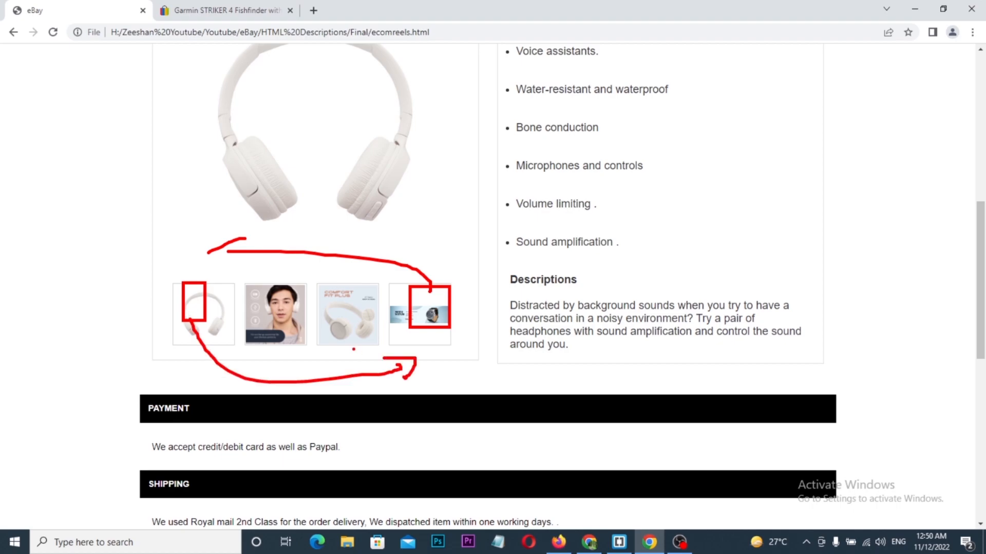
{"action": "left_click", "coordinate": [405, 323]}
{"action": "scroll", "coordinate": [403, 343], "scroll_direction": "up", "scroll_amount": 2}
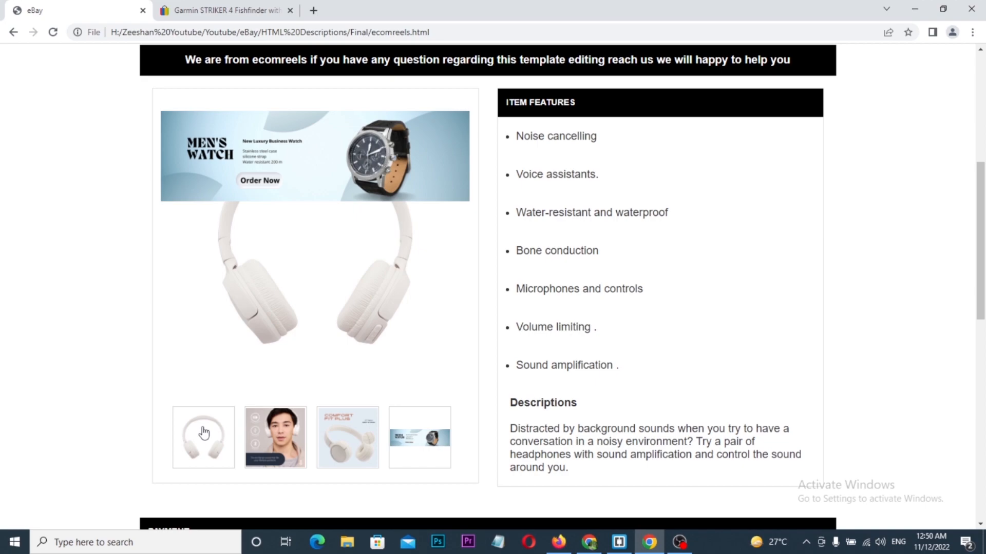
{"action": "scroll", "coordinate": [203, 431], "scroll_direction": "down", "scroll_amount": 2}
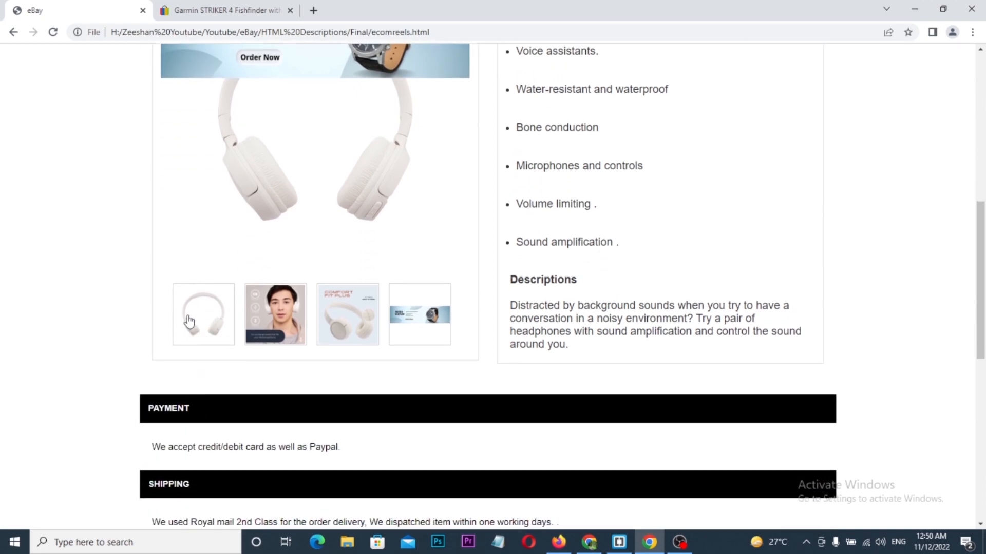
{"action": "left_click", "coordinate": [285, 326]}
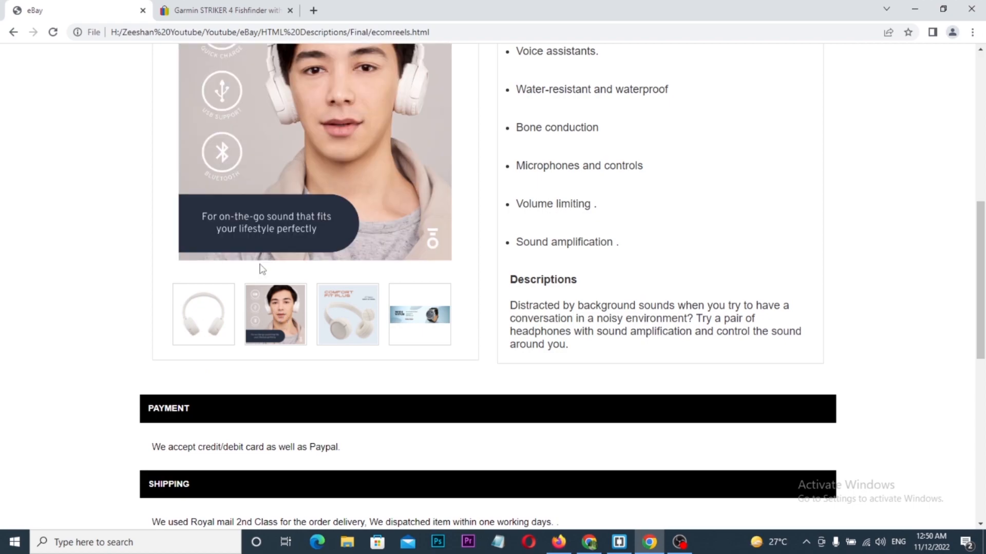
{"action": "left_click", "coordinate": [202, 327]}
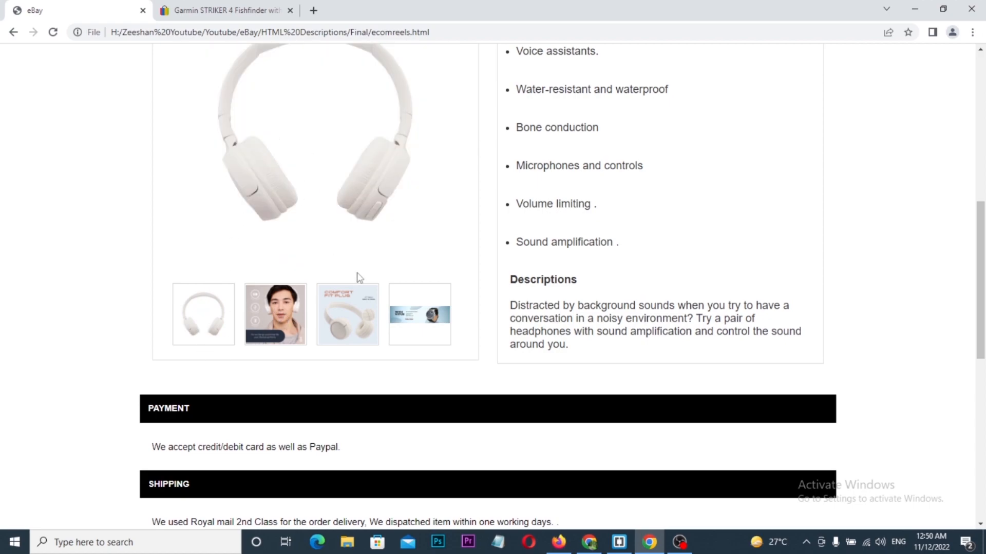
{"action": "left_click", "coordinate": [427, 314]}
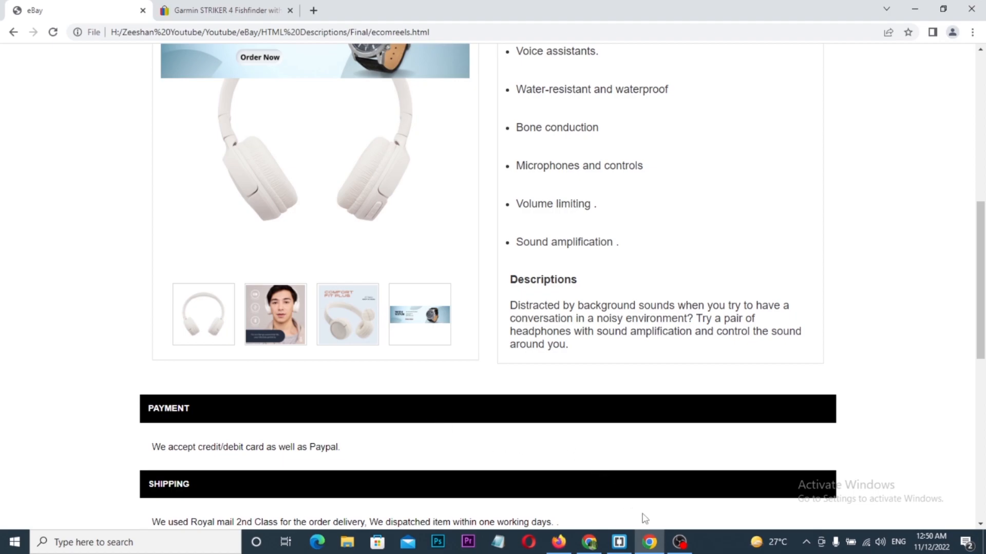
- Return to Brackets, check the id1 and id4 gallery image URLs, and switch to the Postimages album in Chrome
{"action": "left_click", "coordinate": [619, 542]}
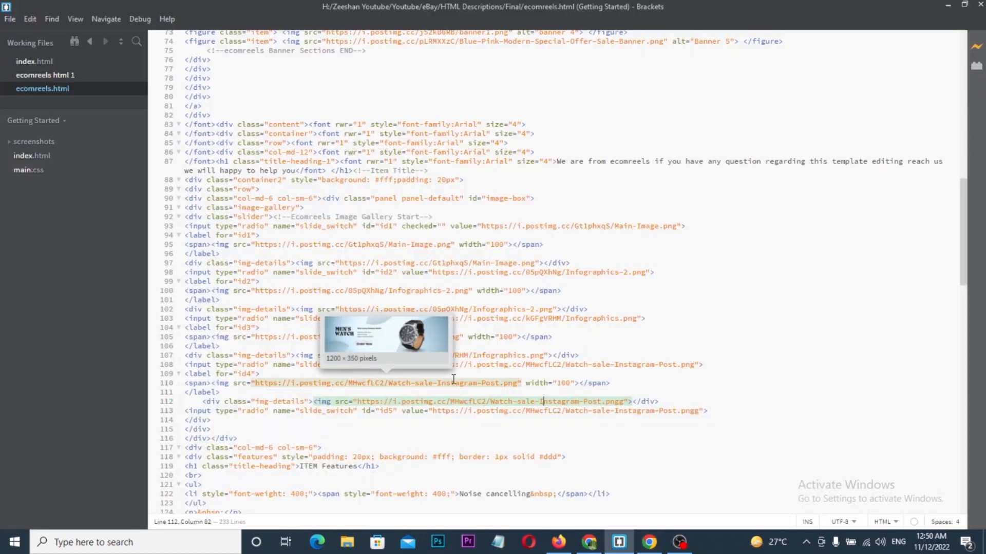
{"action": "mouse_move", "coordinate": [651, 222]}
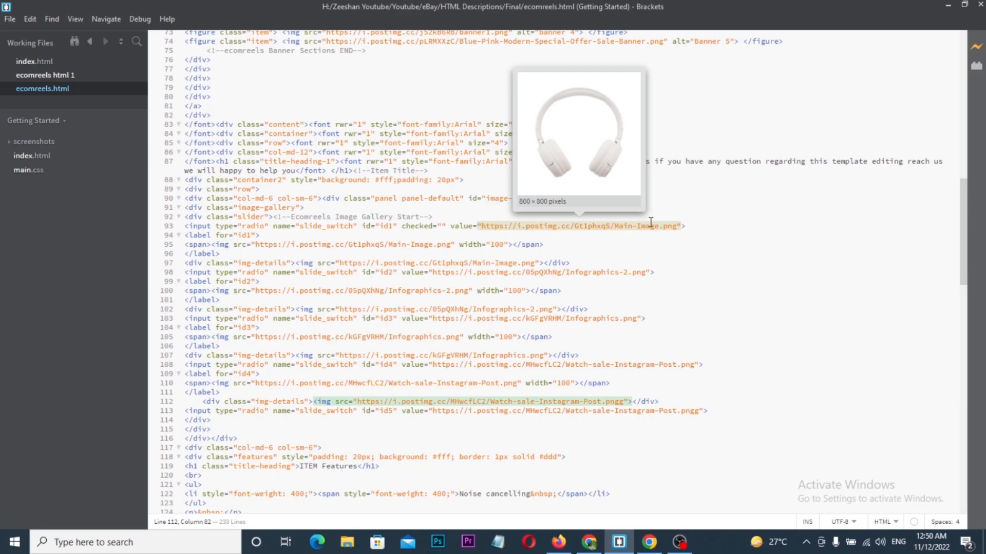
{"action": "left_click", "coordinate": [694, 251]}
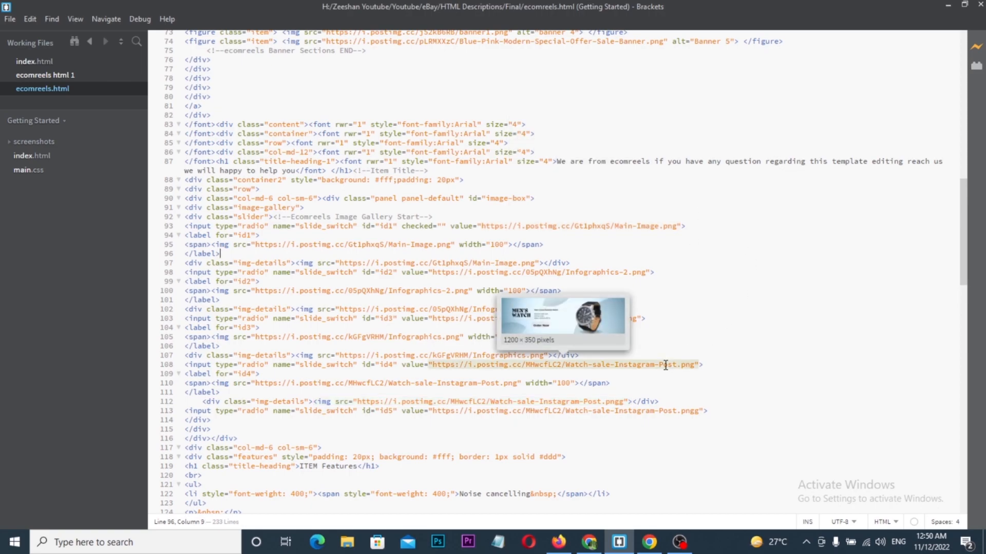
{"action": "key", "text": "alt+Tab"}
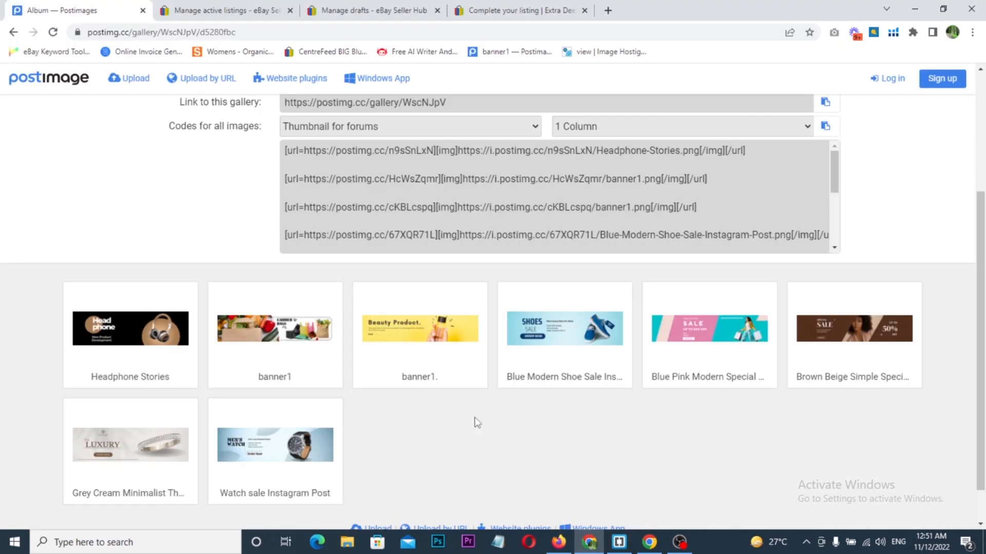